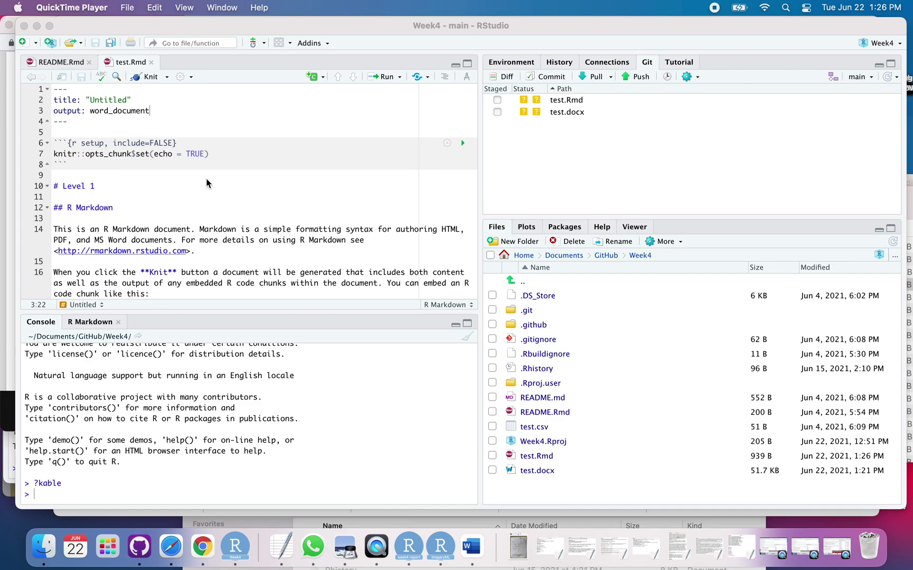
Step: Knit test.Rmd with the Knit to Word option, producing test.docx
{"action": "scroll", "coordinate": [206, 182], "scroll_direction": "down", "scroll_amount": 10}
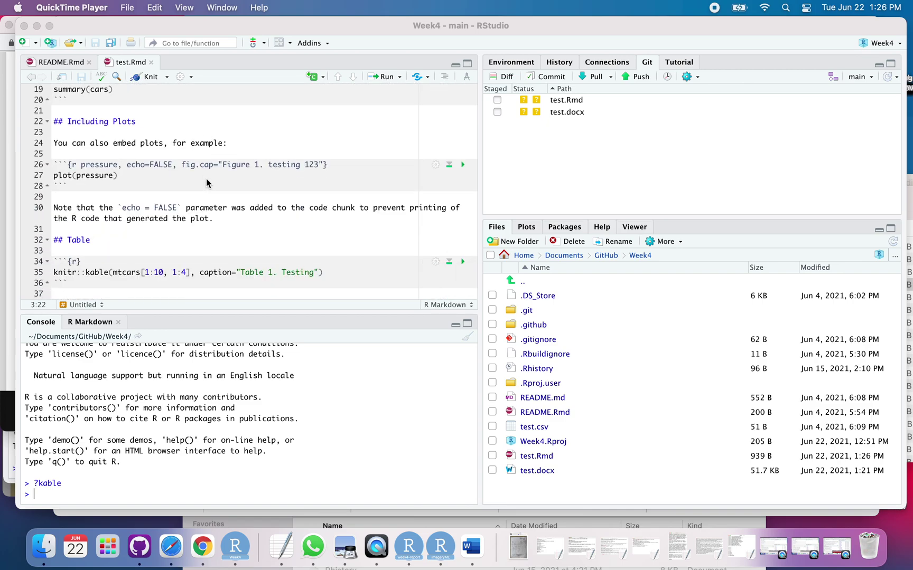
{"action": "scroll", "coordinate": [206, 182], "scroll_direction": "up", "scroll_amount": 10}
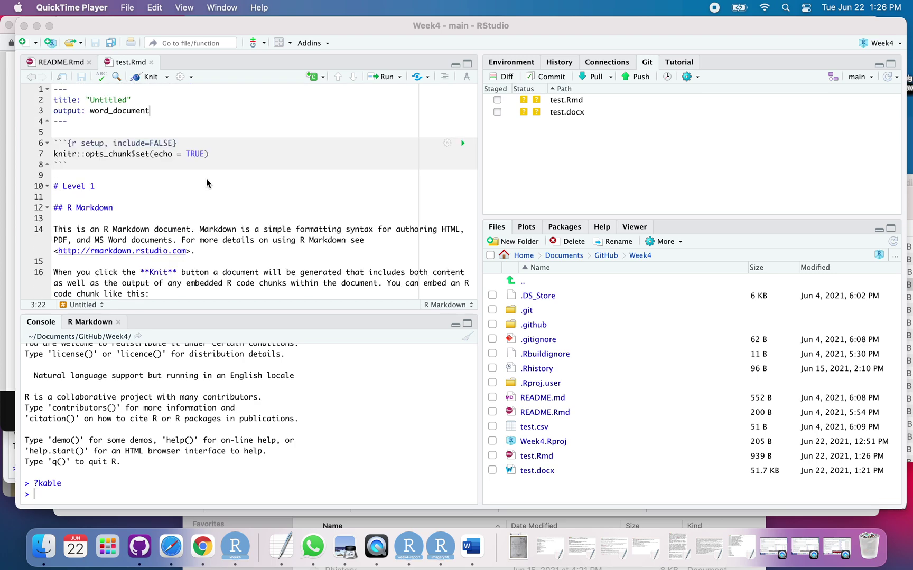
{"action": "scroll", "coordinate": [206, 179], "scroll_direction": "down", "scroll_amount": 3}
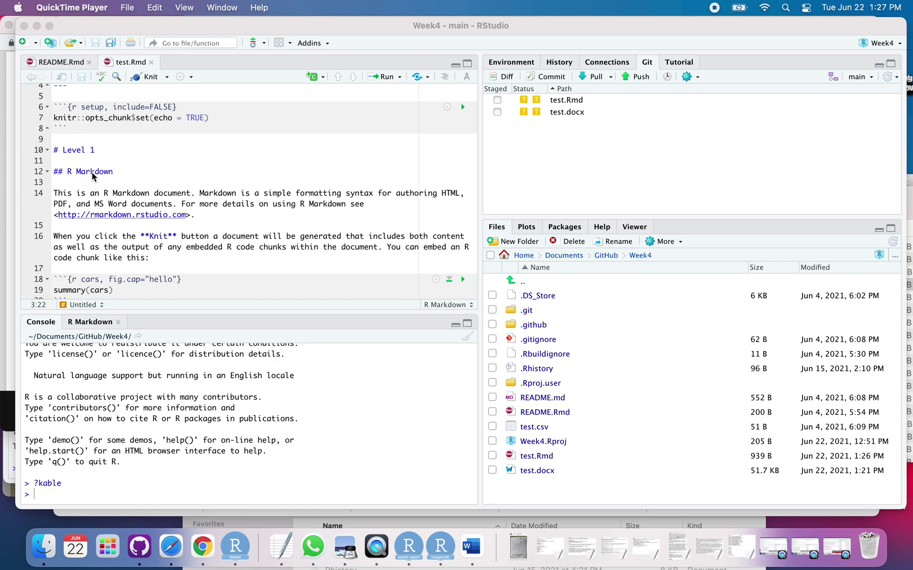
{"action": "scroll", "coordinate": [320, 204], "scroll_direction": "down", "scroll_amount": 10}
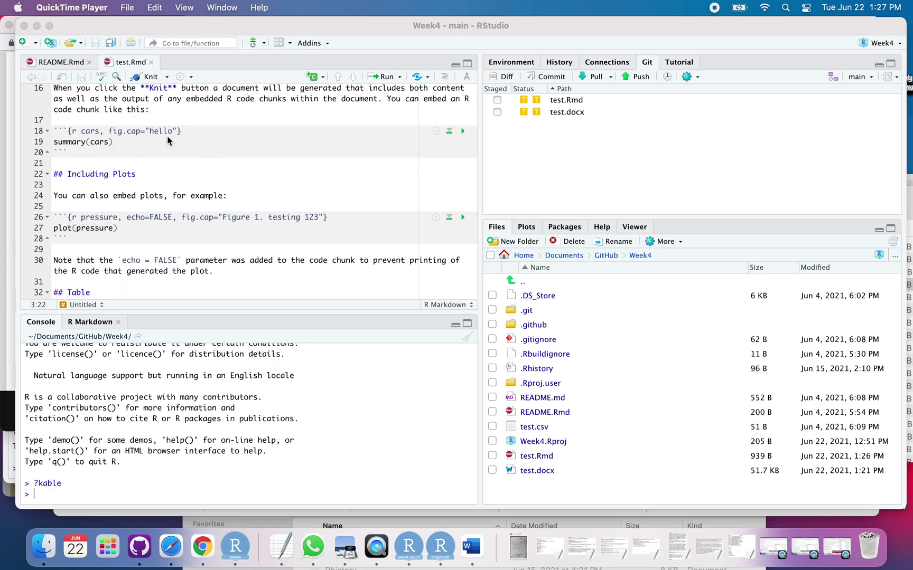
{"action": "scroll", "coordinate": [139, 257], "scroll_direction": "down", "scroll_amount": 3}
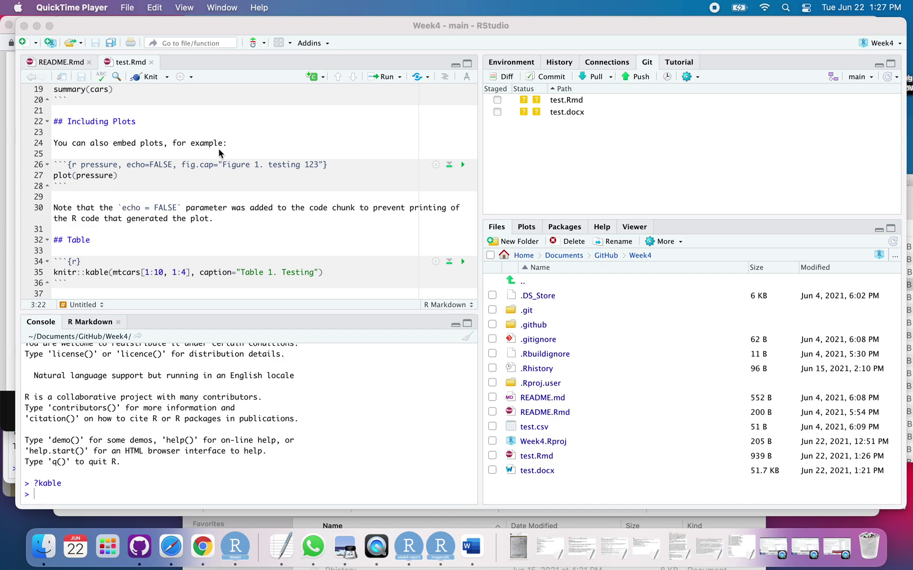
{"action": "scroll", "coordinate": [220, 153], "scroll_direction": "up", "scroll_amount": 8}
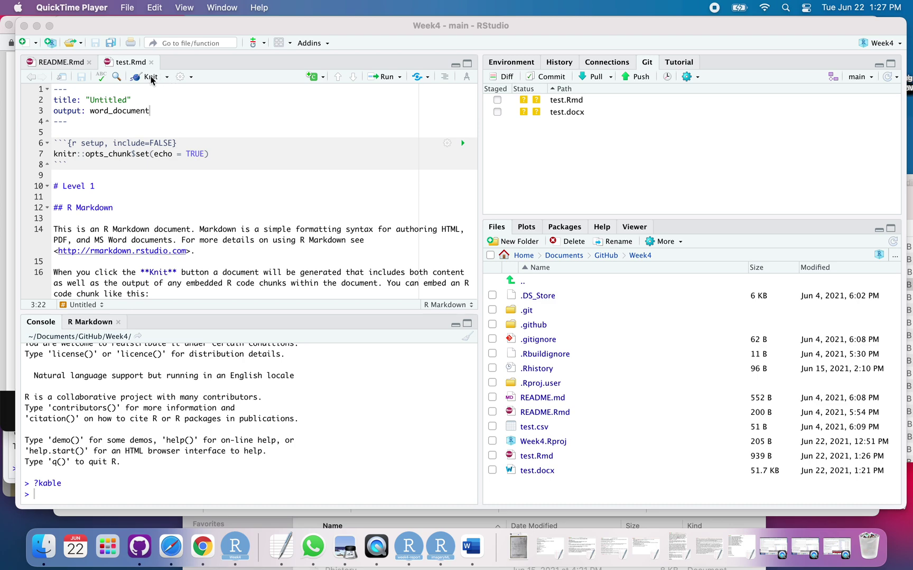
{"action": "left_click", "coordinate": [167, 76]}
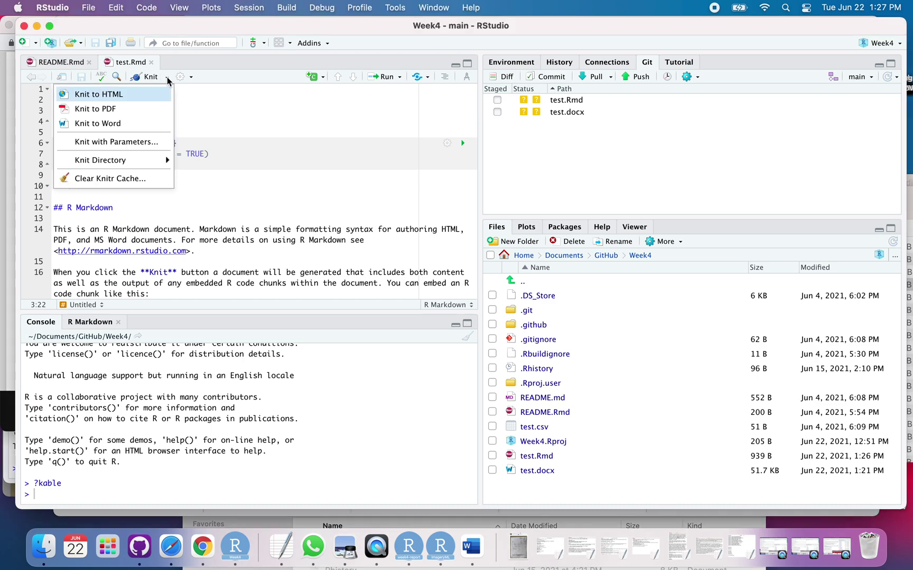
{"action": "left_click", "coordinate": [148, 125]}
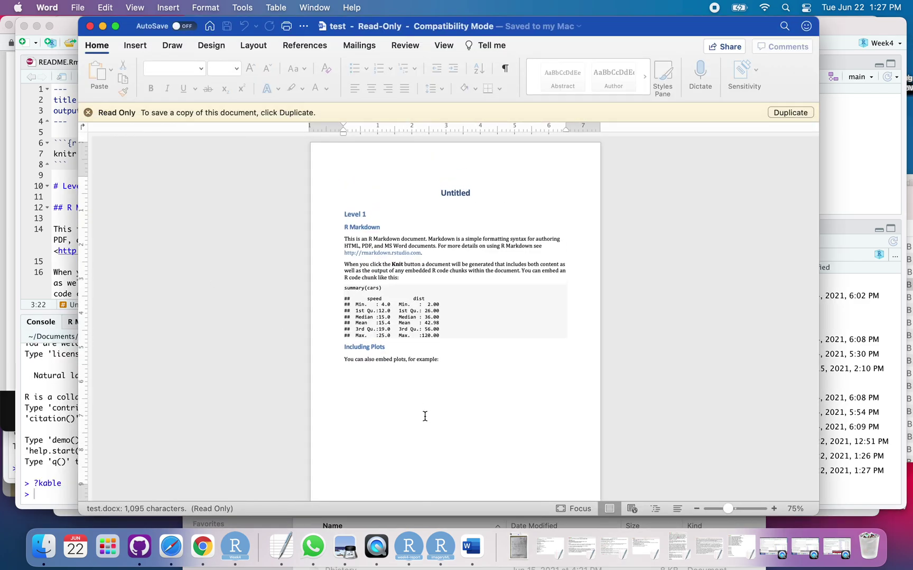
Step: Review the read-only test.docx and make a duplicate copy of it
{"action": "scroll", "coordinate": [426, 416], "scroll_direction": "down", "scroll_amount": 10}
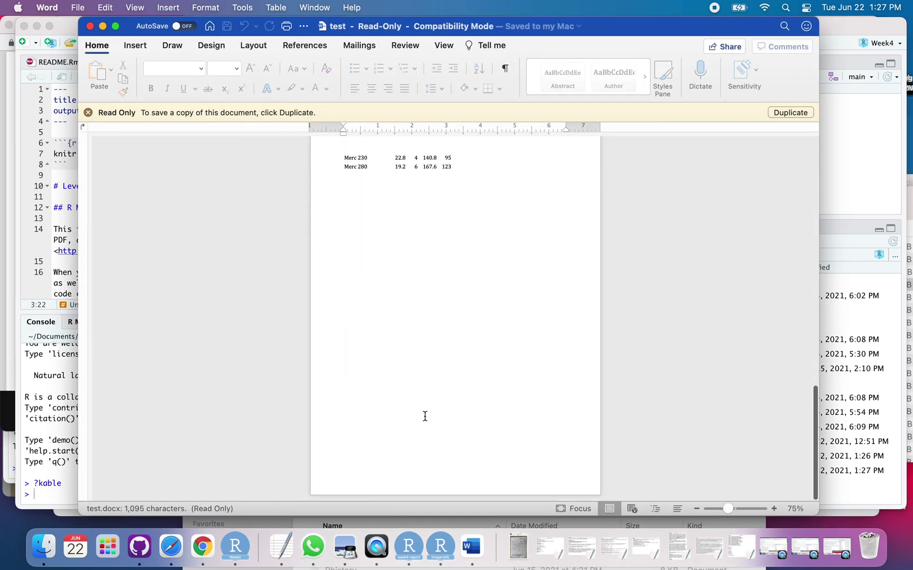
{"action": "scroll", "coordinate": [425, 416], "scroll_direction": "up", "scroll_amount": 10}
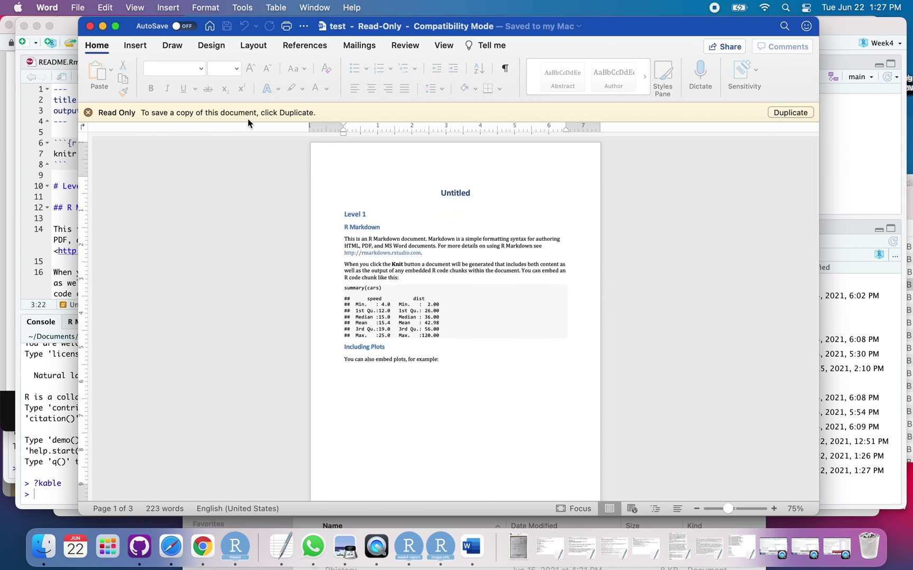
{"action": "left_click", "coordinate": [800, 114]}
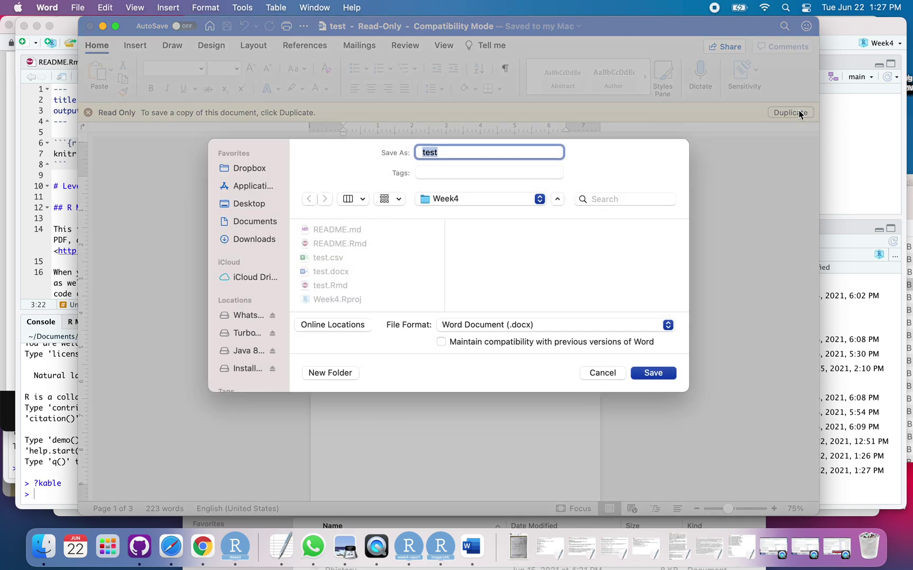
Step: Save the copy as 'template' in Word Template (.dotx) format, accepting the format update
{"action": "type", "text": "template"}
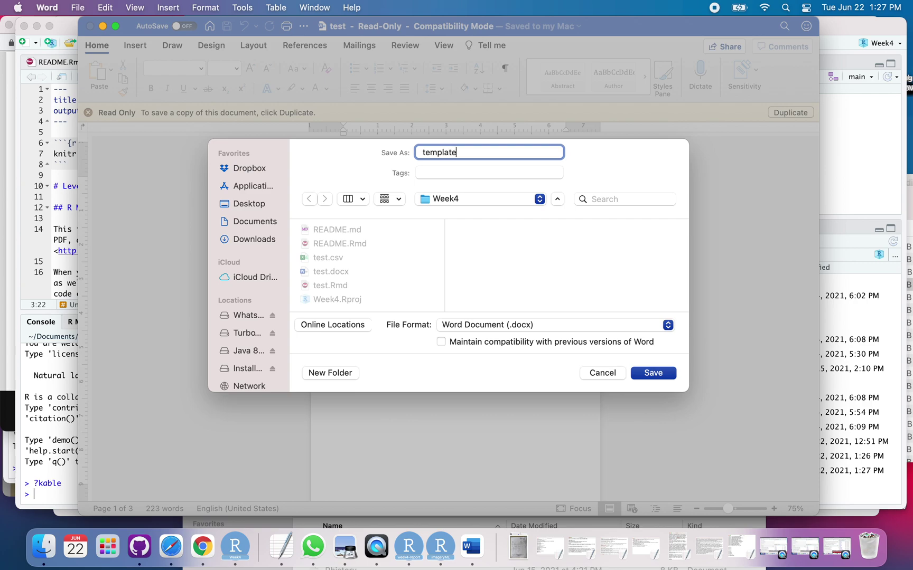
{"action": "left_click", "coordinate": [553, 328]}
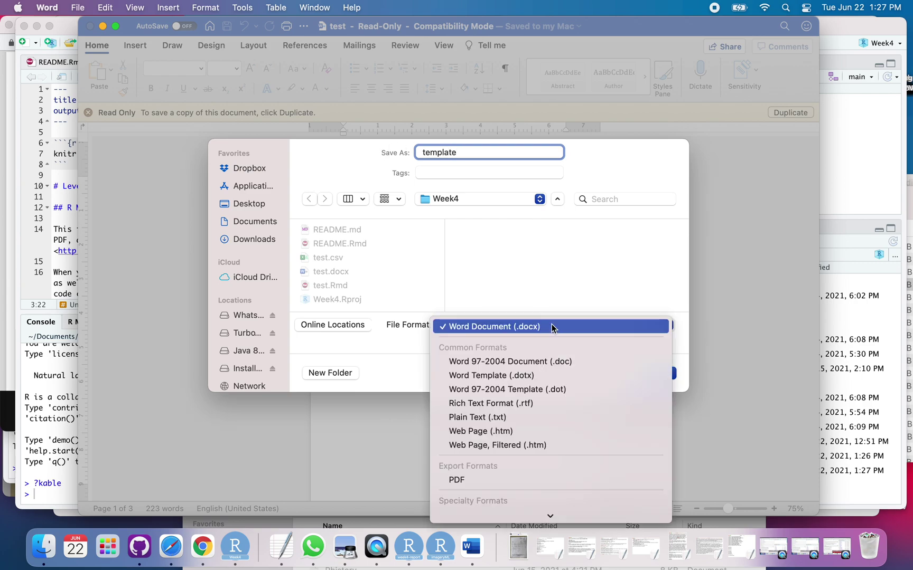
{"action": "left_click", "coordinate": [539, 377]}
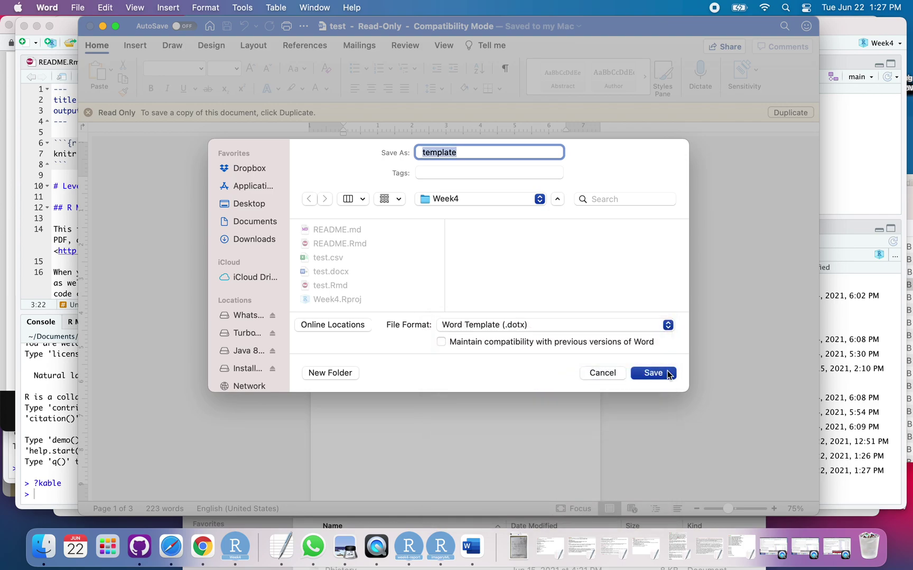
{"action": "left_click", "coordinate": [653, 373]}
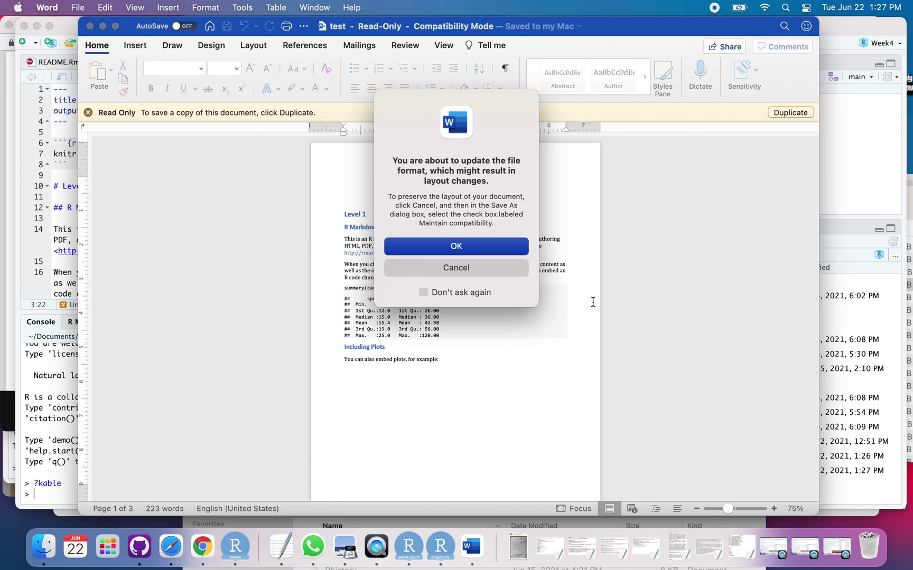
{"action": "left_click", "coordinate": [477, 247]}
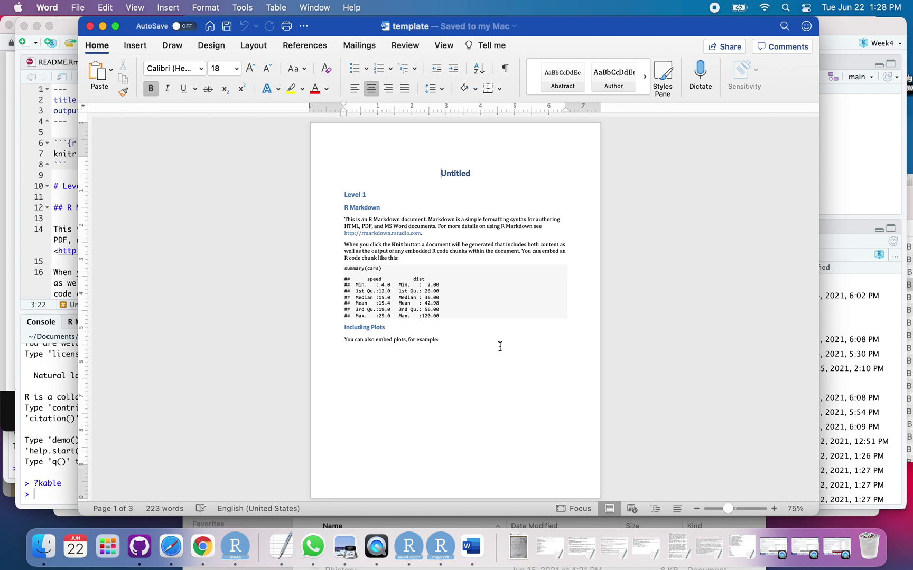
Step: Apply the fourth Design style set, with its red title, to the template
{"action": "left_click", "coordinate": [217, 45]}
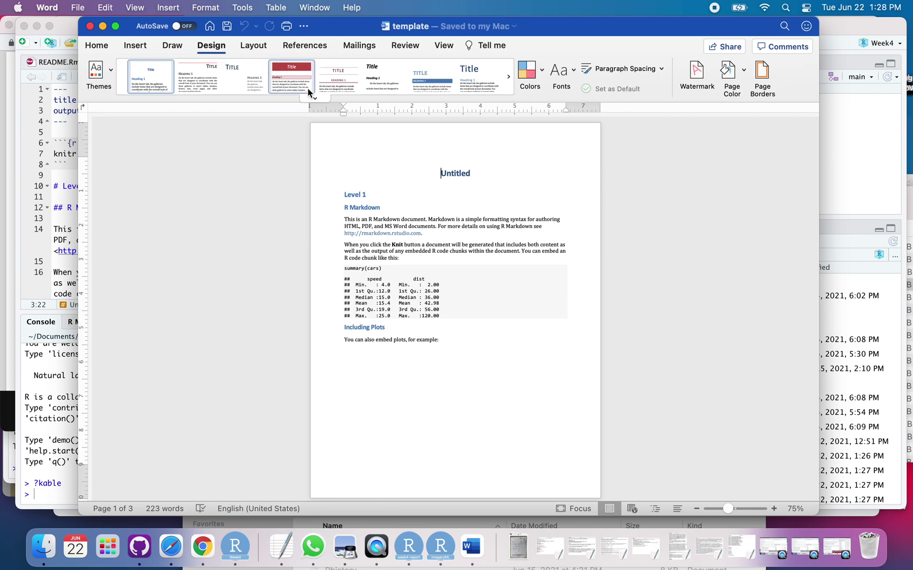
{"action": "left_click", "coordinate": [290, 77]}
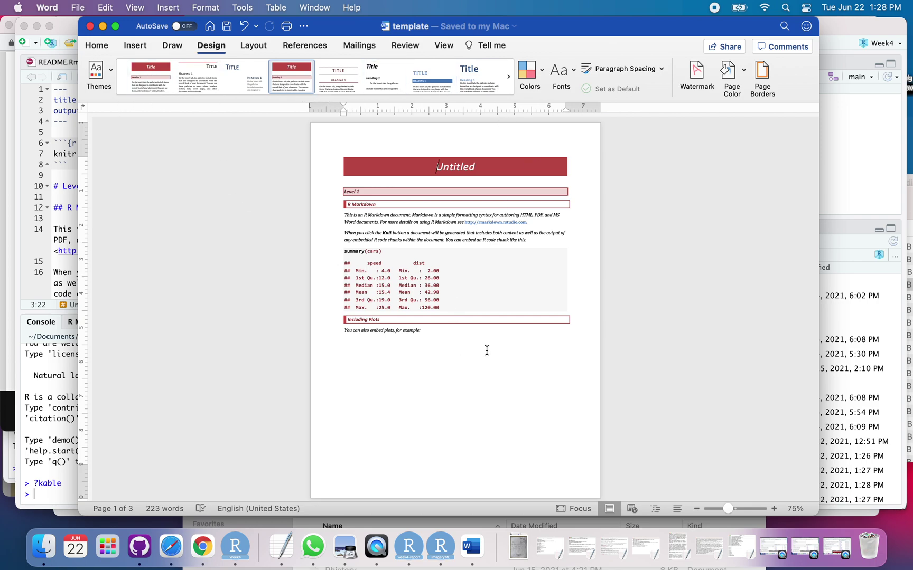
{"action": "scroll", "coordinate": [487, 351], "scroll_direction": "down", "scroll_amount": 15}
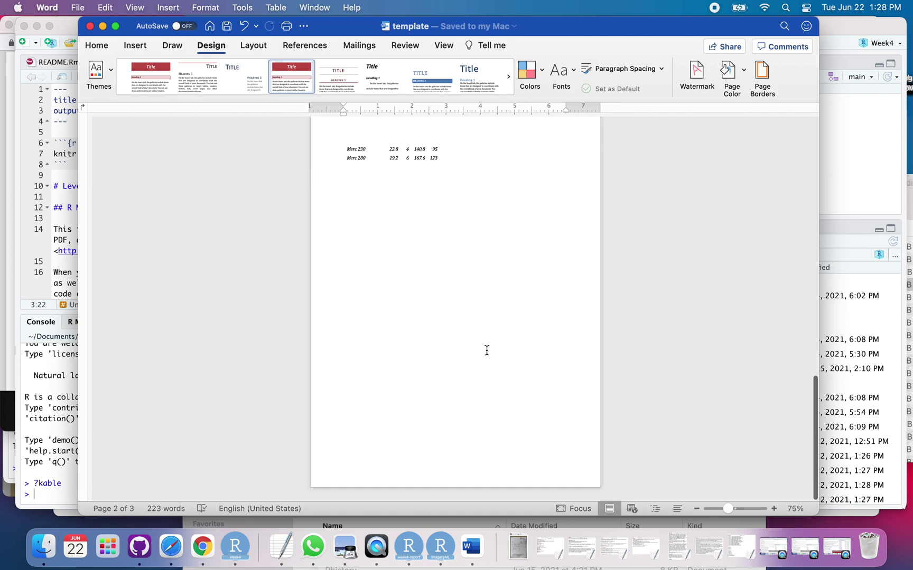
{"action": "scroll", "coordinate": [487, 351], "scroll_direction": "up", "scroll_amount": 15}
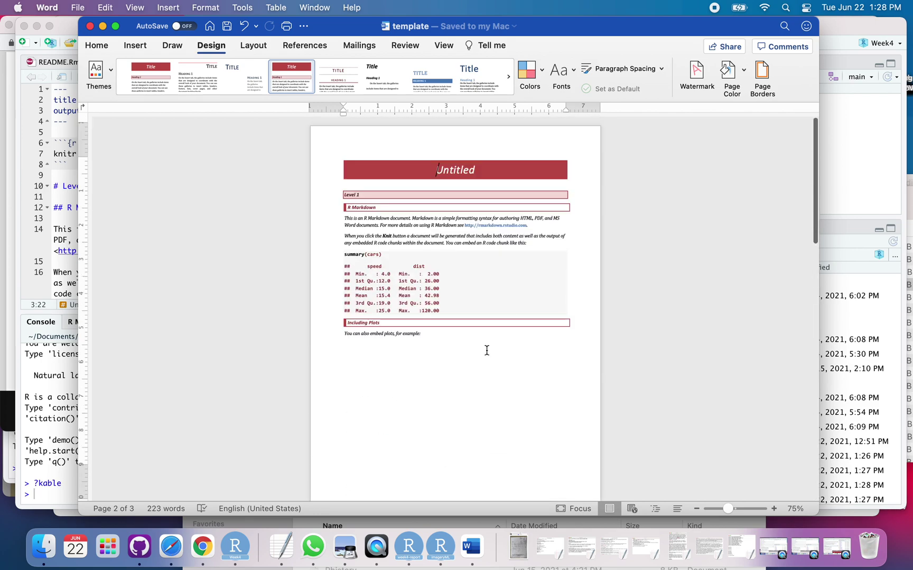
{"action": "left_click", "coordinate": [97, 48]}
Step: Select the plot image and show the Styles pane, revealing its Captioned Figure style
{"action": "scroll", "coordinate": [452, 263], "scroll_direction": "down", "scroll_amount": 10}
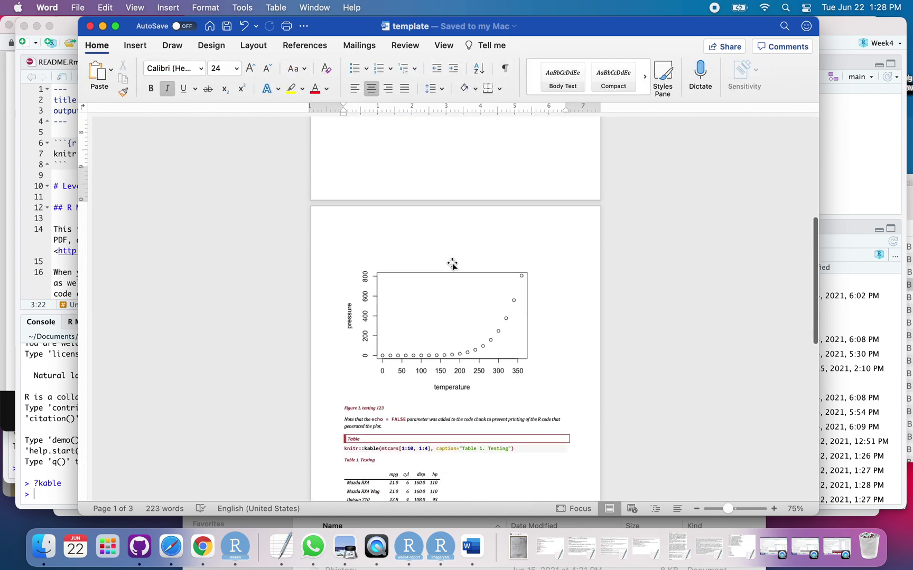
{"action": "scroll", "coordinate": [453, 263], "scroll_direction": "down", "scroll_amount": 4}
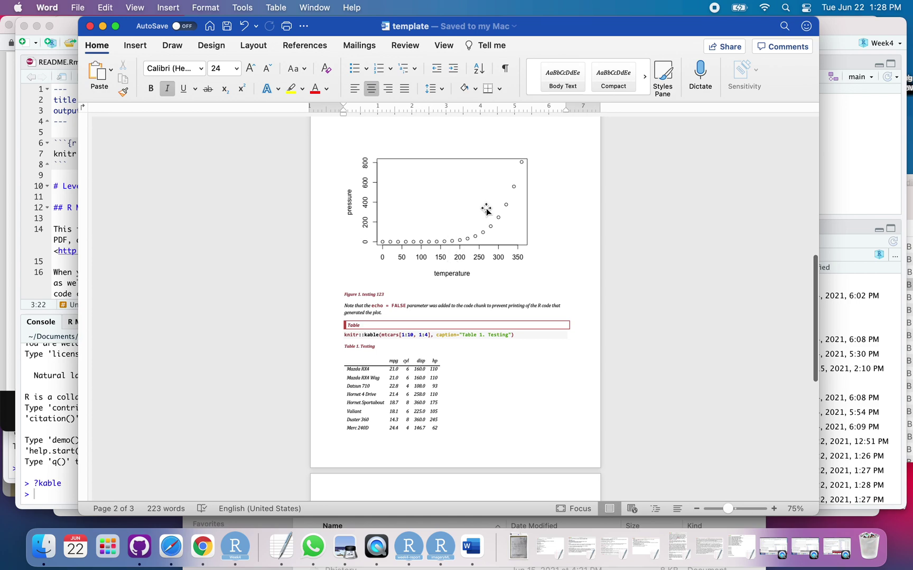
{"action": "left_click", "coordinate": [487, 211]}
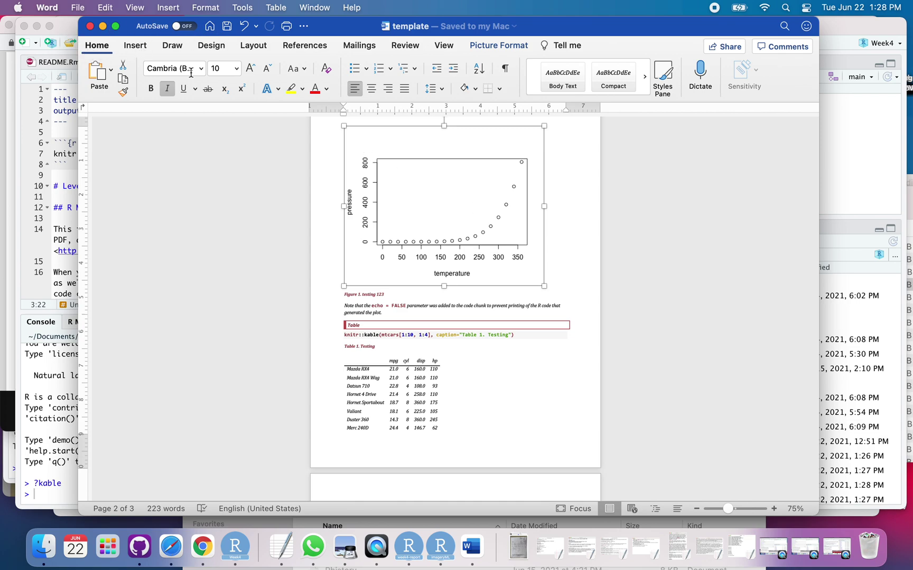
{"action": "left_click", "coordinate": [673, 86]}
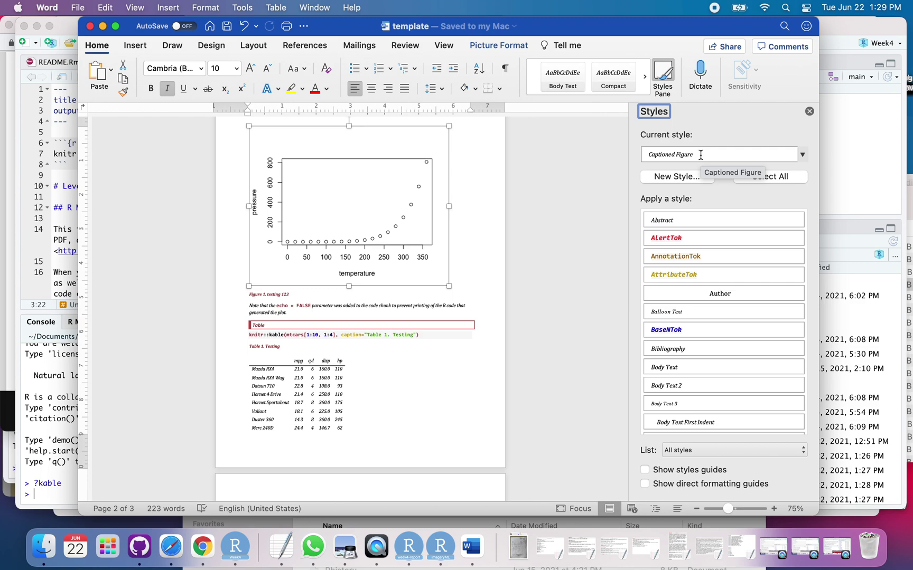
Step: Centre-align the Captioned Figure style and add the change to the template
{"action": "left_click", "coordinate": [803, 154]}
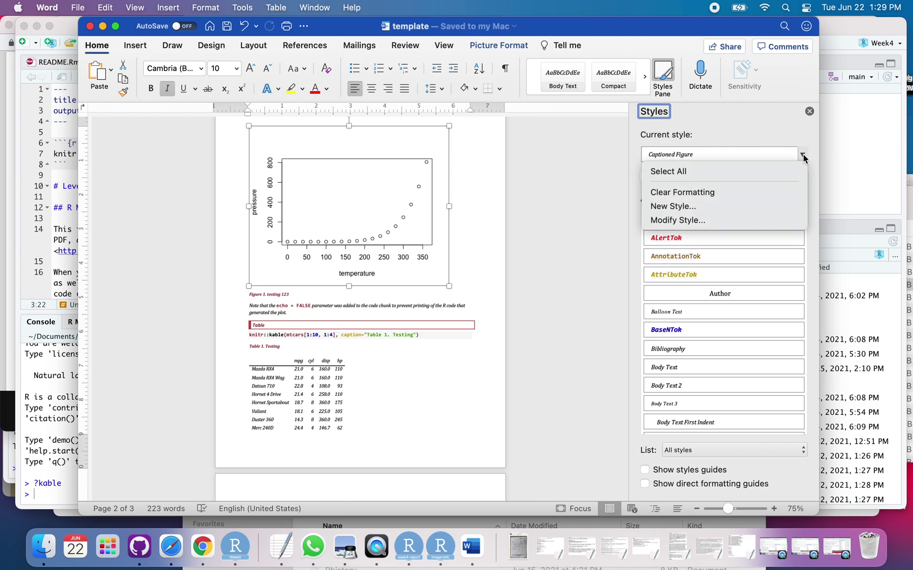
{"action": "left_click", "coordinate": [720, 221]}
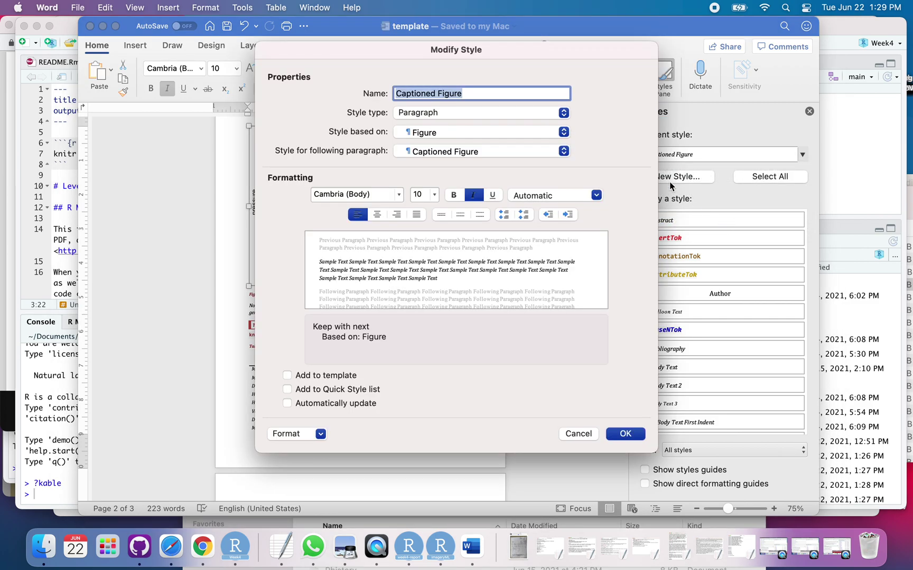
{"action": "left_click", "coordinate": [378, 216]}
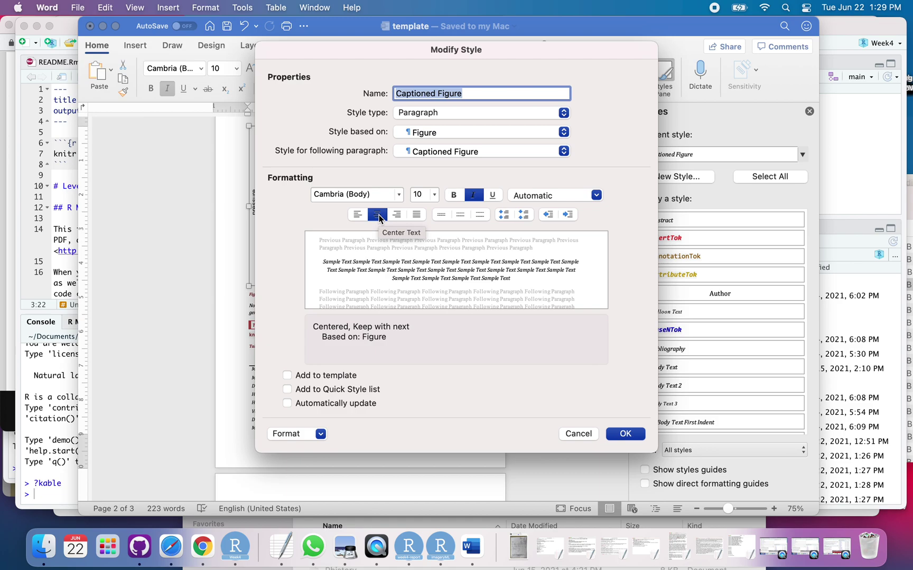
{"action": "left_click", "coordinate": [289, 378]}
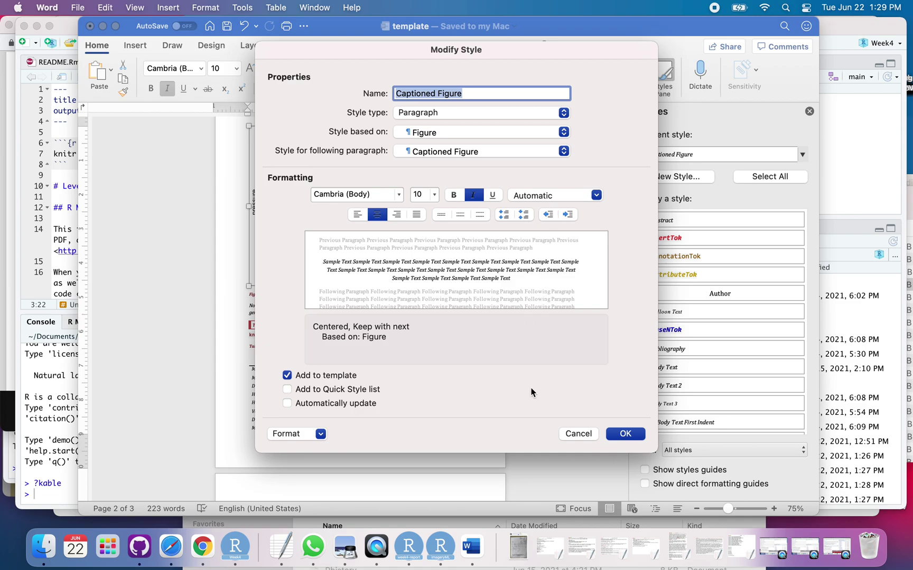
{"action": "left_click", "coordinate": [626, 434]}
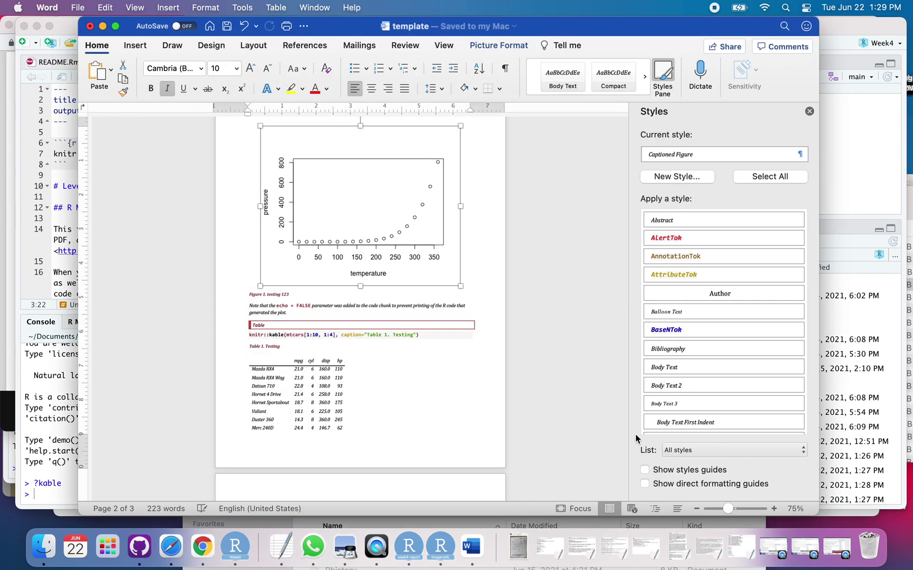
Step: Make the Image Caption style centred with black font, saved to the template
{"action": "left_click", "coordinate": [276, 294]}
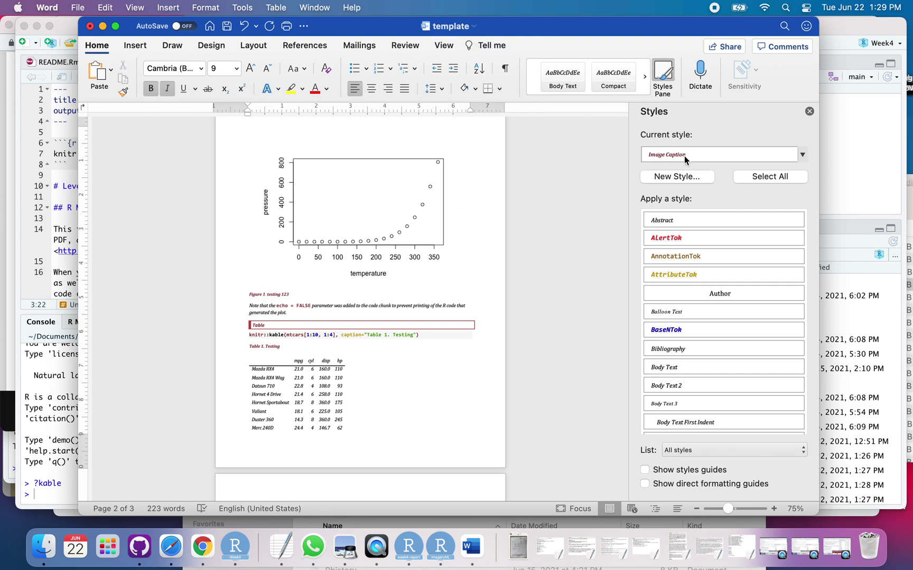
{"action": "left_click", "coordinate": [803, 154]}
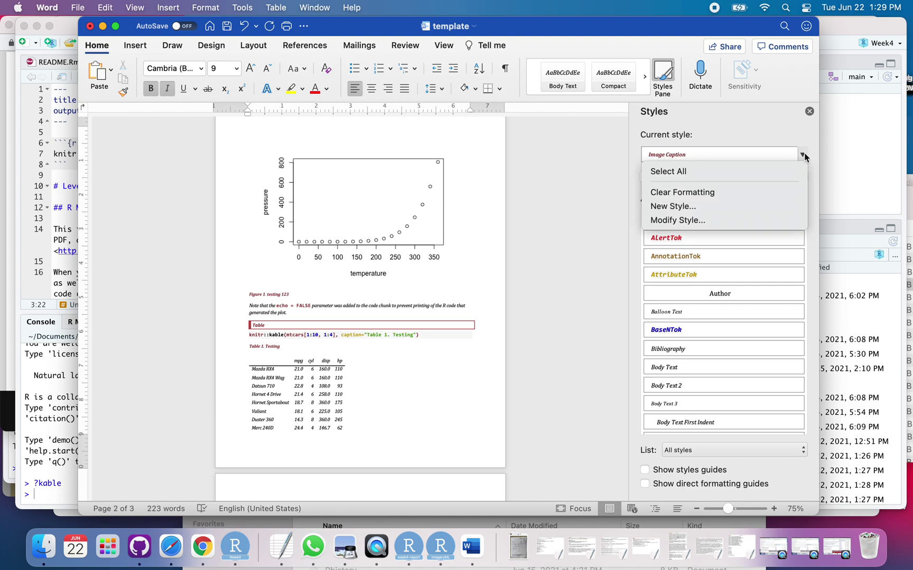
{"action": "left_click", "coordinate": [692, 221]}
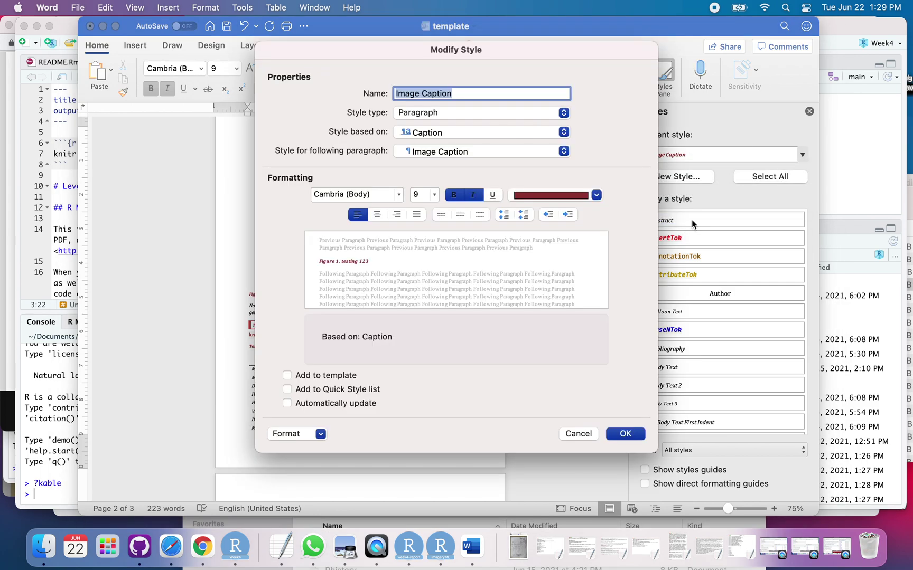
{"action": "left_click", "coordinate": [376, 216]}
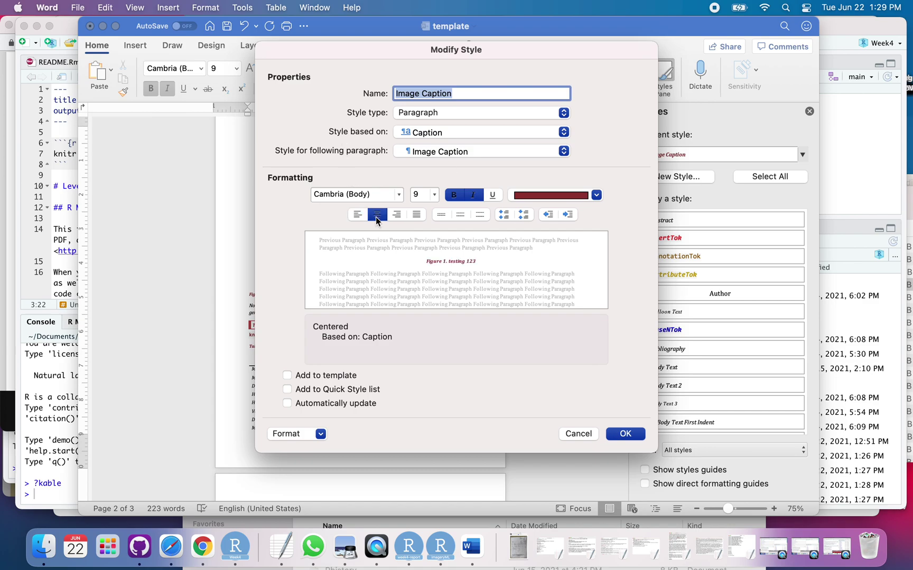
{"action": "left_click", "coordinate": [596, 195]}
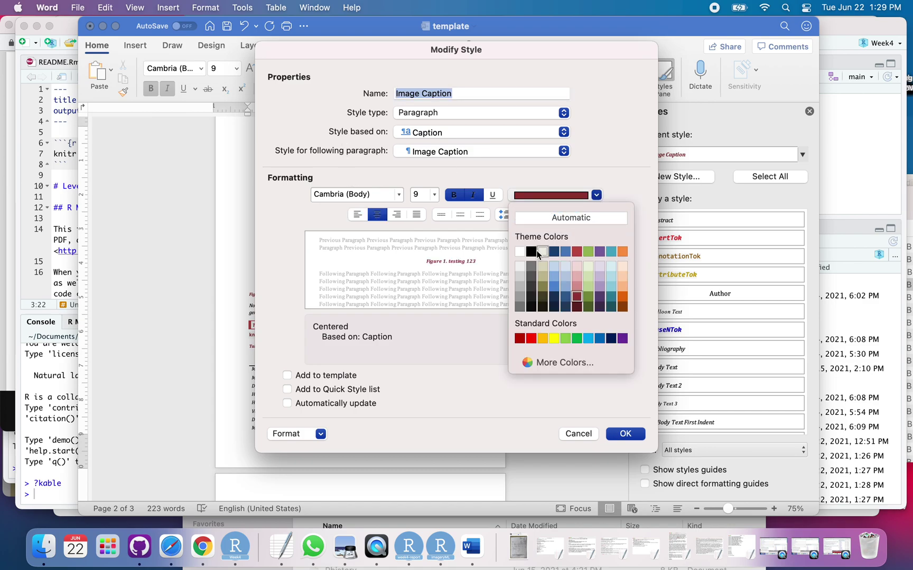
{"action": "left_click", "coordinate": [531, 252]}
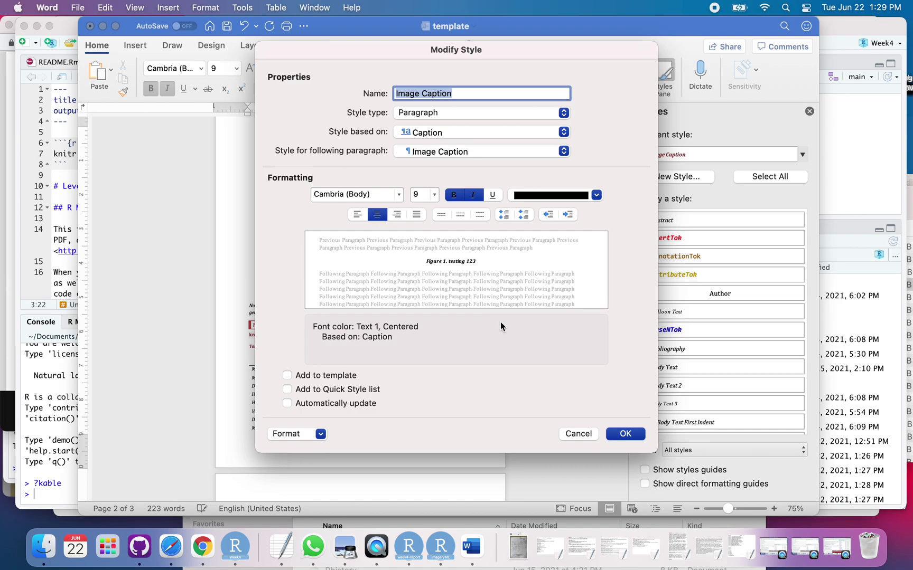
{"action": "left_click", "coordinate": [288, 376]}
{"action": "left_click", "coordinate": [636, 434]}
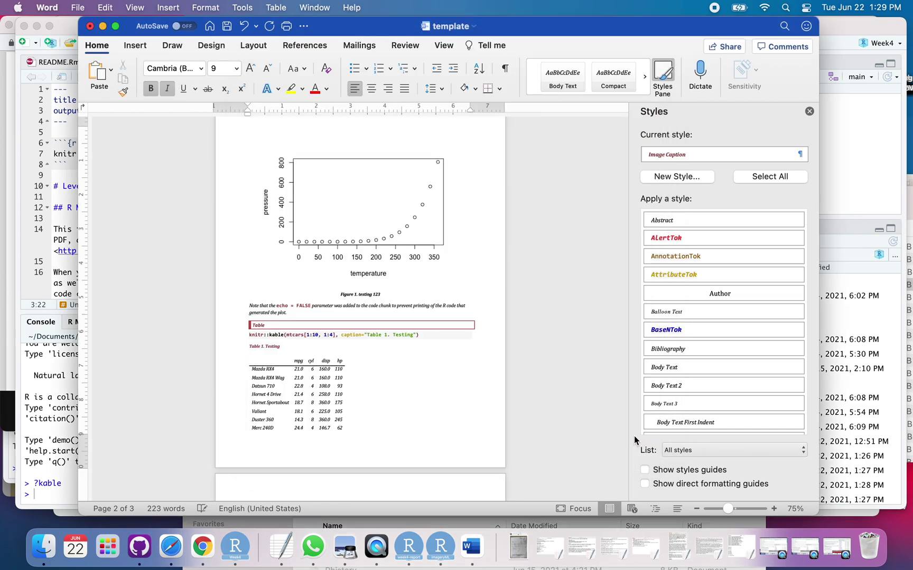
{"action": "scroll", "coordinate": [349, 368], "scroll_direction": "down", "scroll_amount": 6}
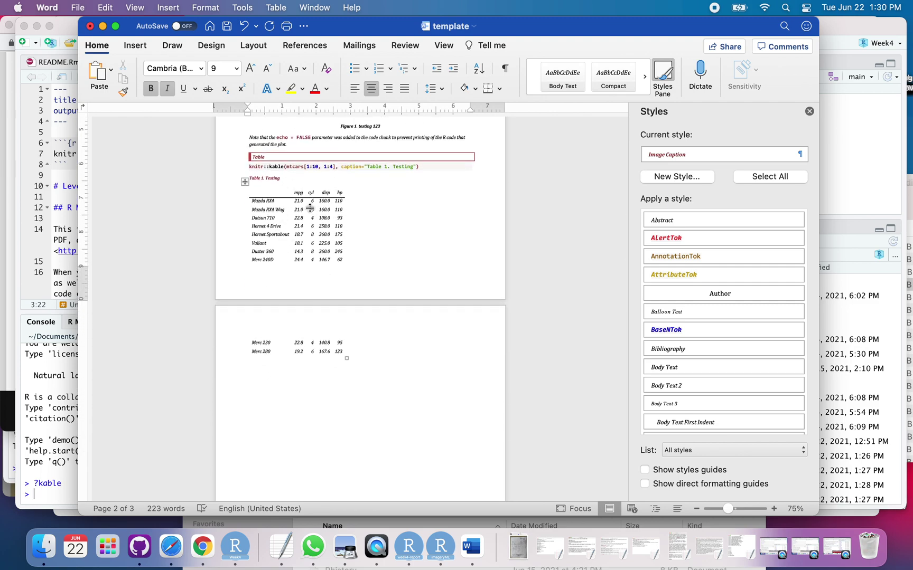
Step: Make the Table Caption style centred with black font, saved to the template
{"action": "left_click", "coordinate": [276, 179]}
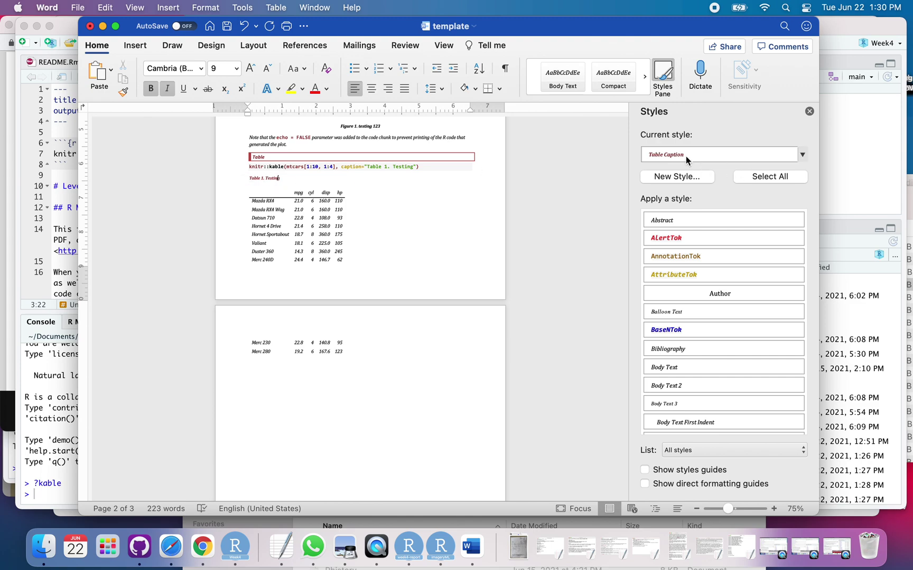
{"action": "left_click", "coordinate": [804, 154]}
{"action": "left_click", "coordinate": [781, 223]}
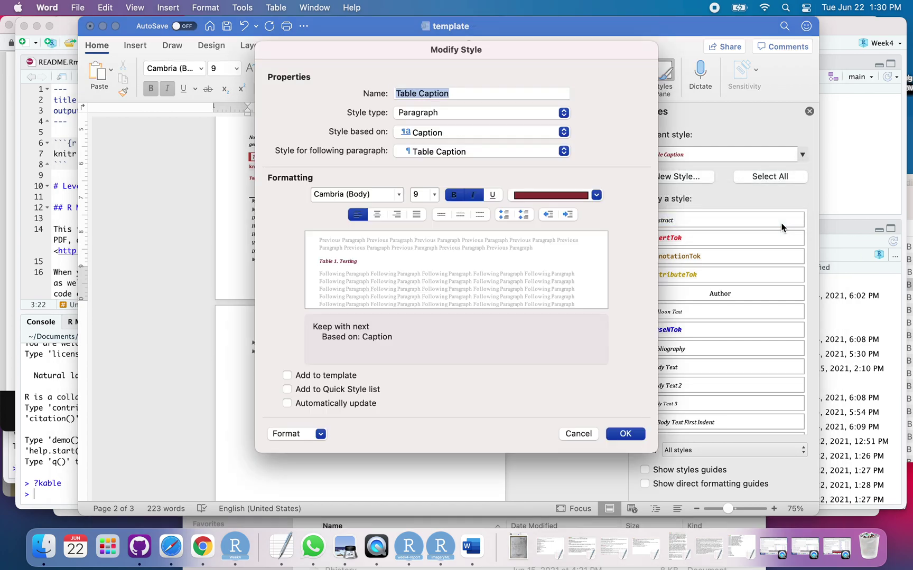
{"action": "left_click", "coordinate": [378, 215]}
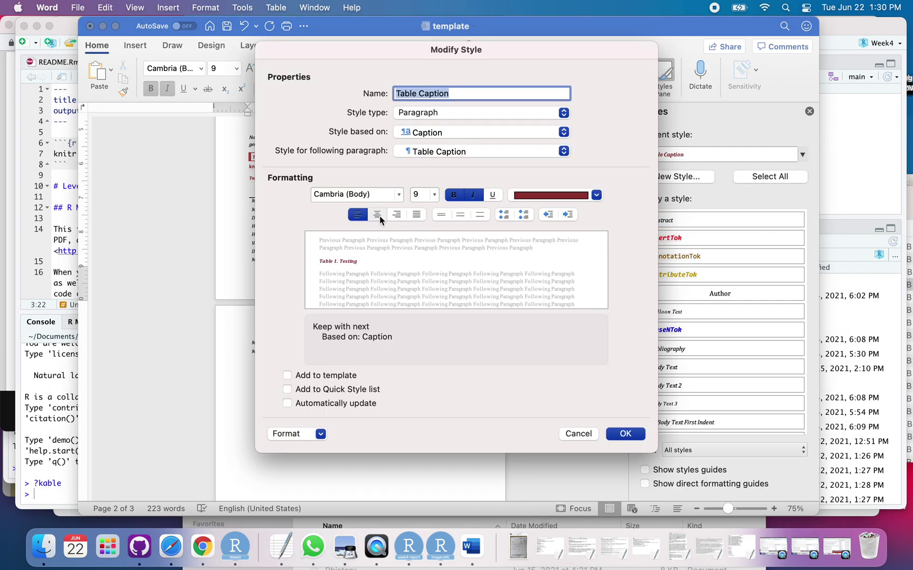
{"action": "left_click", "coordinate": [576, 197]}
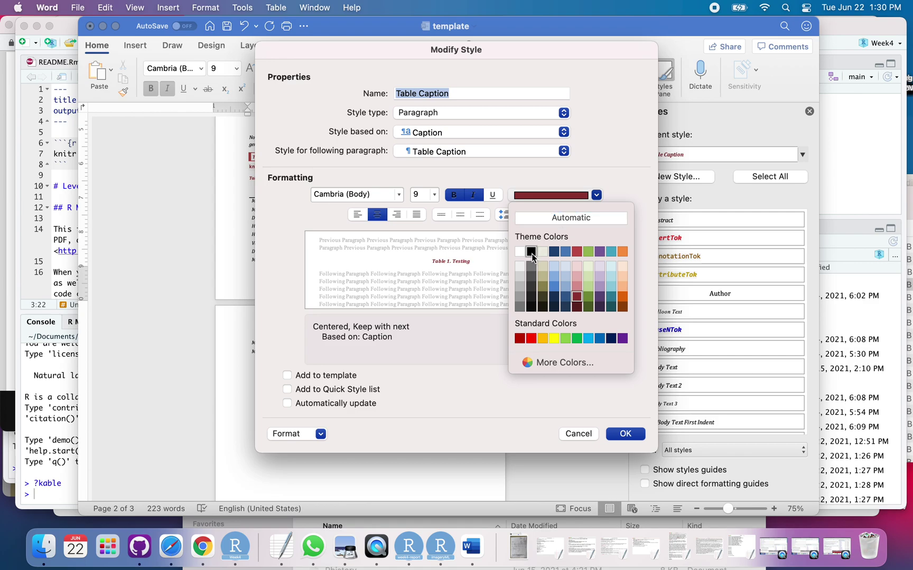
{"action": "left_click", "coordinate": [532, 253]}
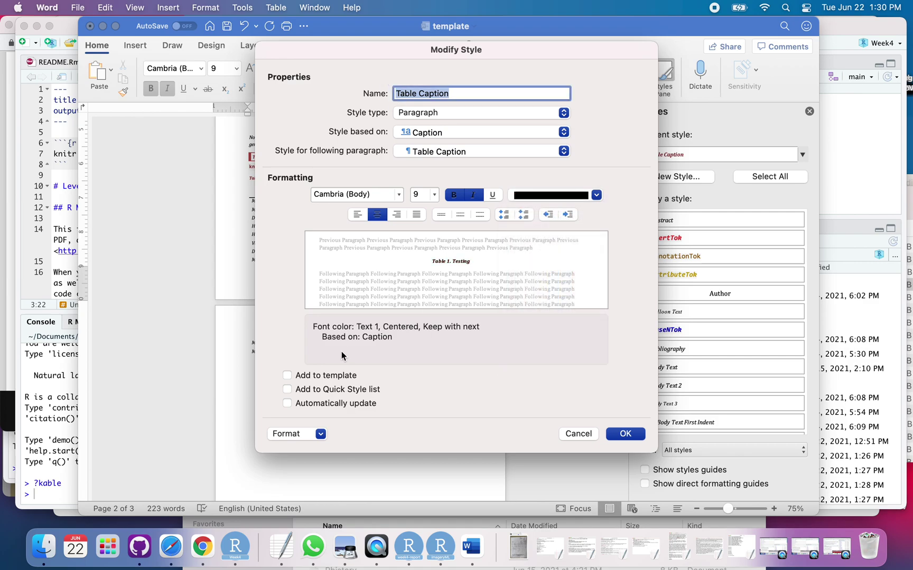
{"action": "left_click", "coordinate": [288, 375]}
{"action": "left_click", "coordinate": [636, 436]}
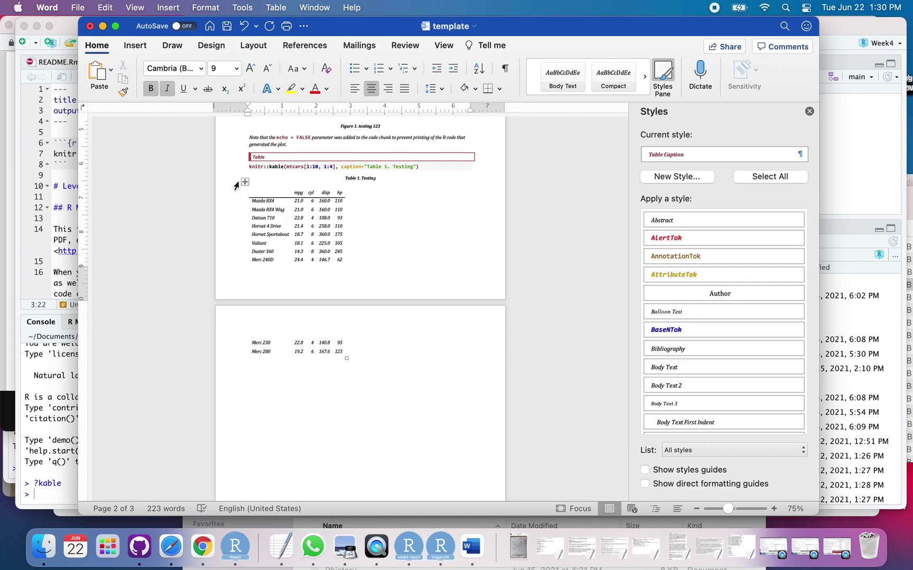
{"action": "left_click", "coordinate": [243, 182]}
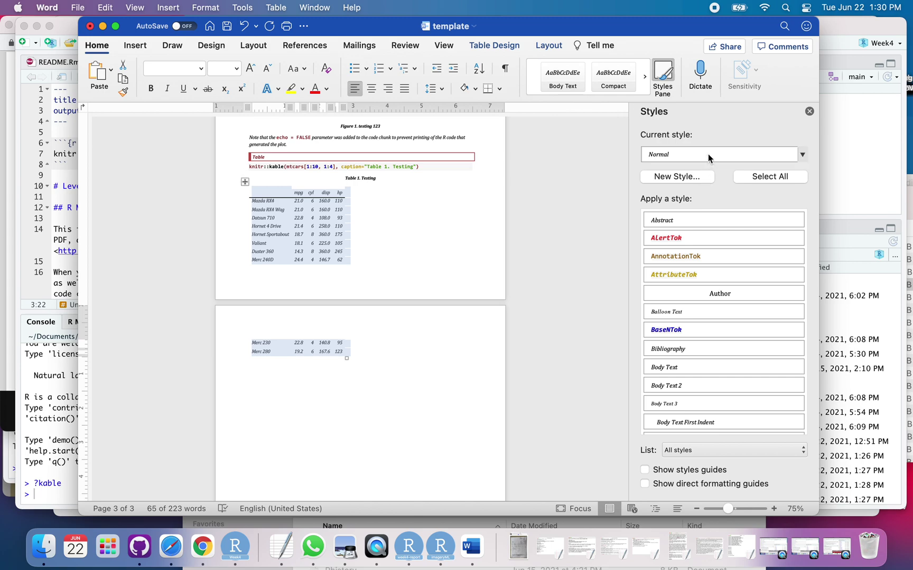
Step: Centre-align the Normal style, store it in the template, and exclude it from Quick Styles
{"action": "left_click", "coordinate": [805, 152]}
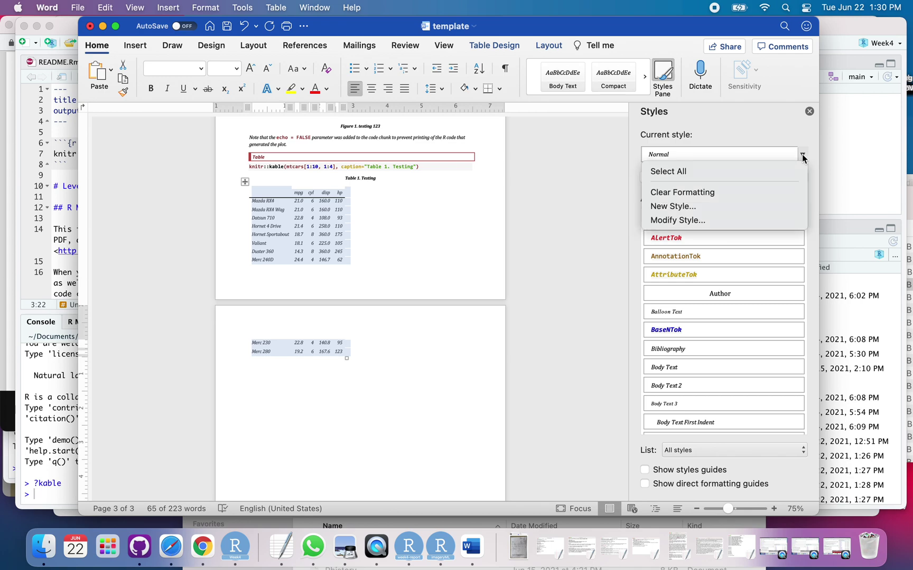
{"action": "left_click", "coordinate": [733, 221]}
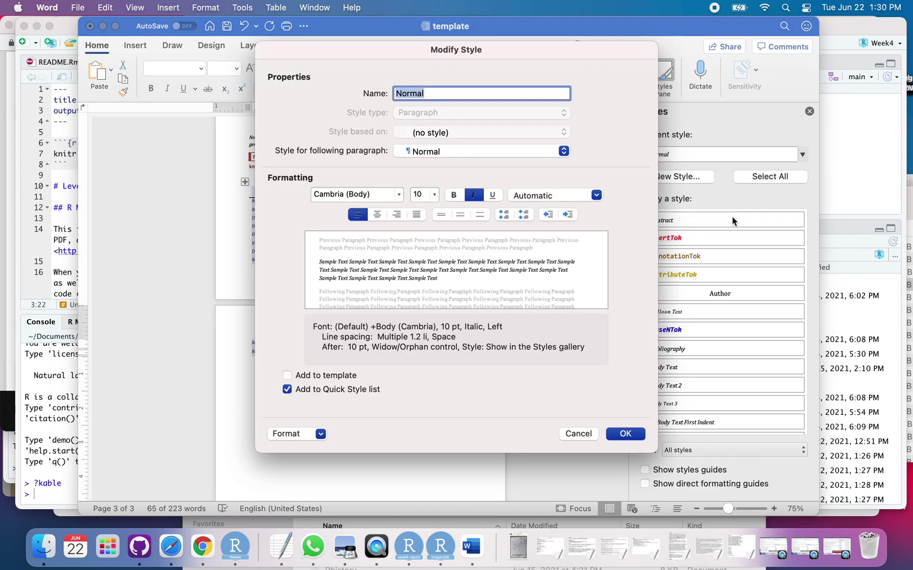
{"action": "left_click", "coordinate": [377, 216]}
{"action": "left_click", "coordinate": [377, 216]}
{"action": "left_click", "coordinate": [287, 375]}
{"action": "left_click", "coordinate": [287, 390]}
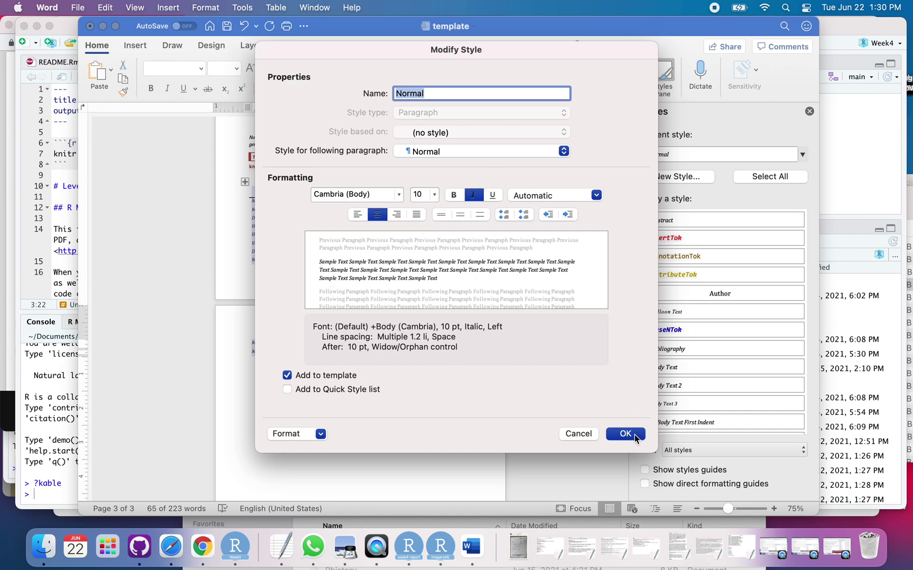
{"action": "left_click", "coordinate": [625, 433]}
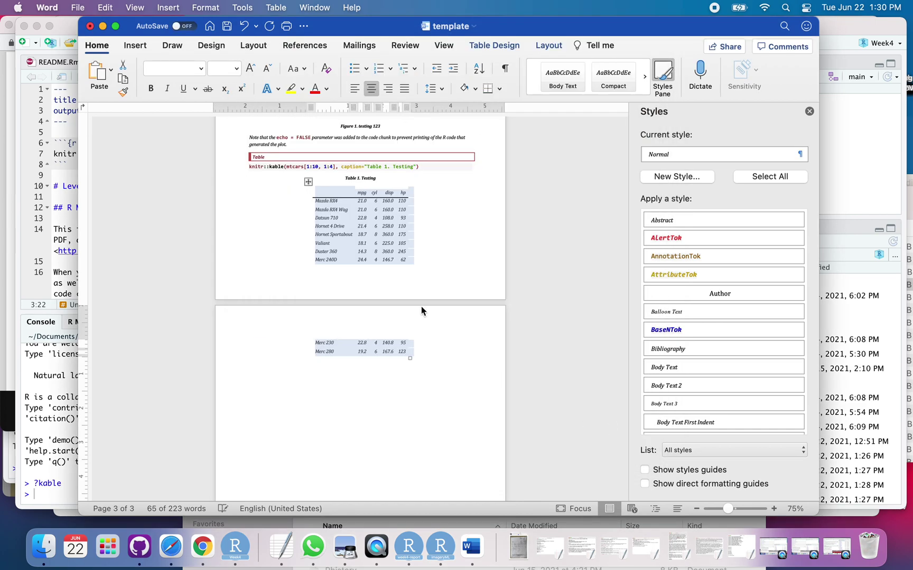
{"action": "scroll", "coordinate": [475, 261], "scroll_direction": "up", "scroll_amount": 10}
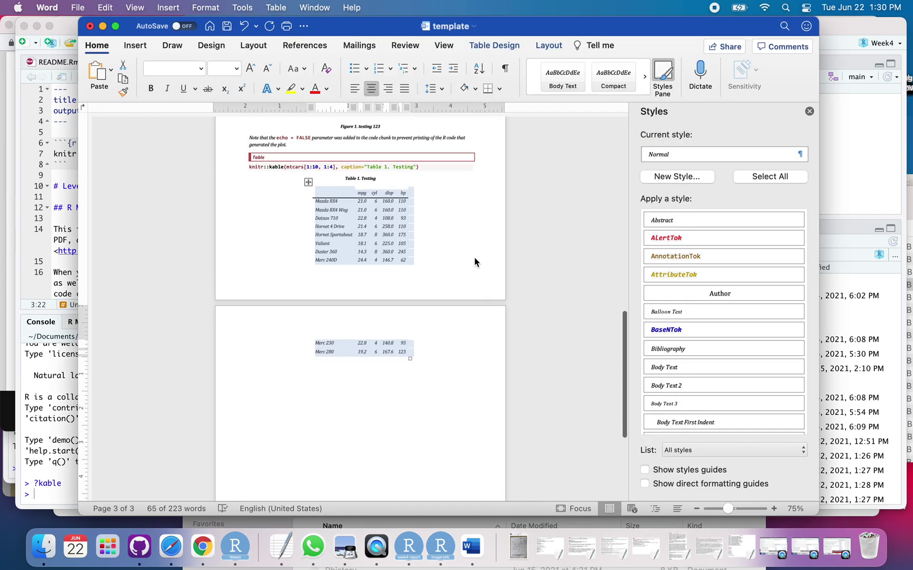
{"action": "scroll", "coordinate": [475, 258], "scroll_direction": "up", "scroll_amount": 8}
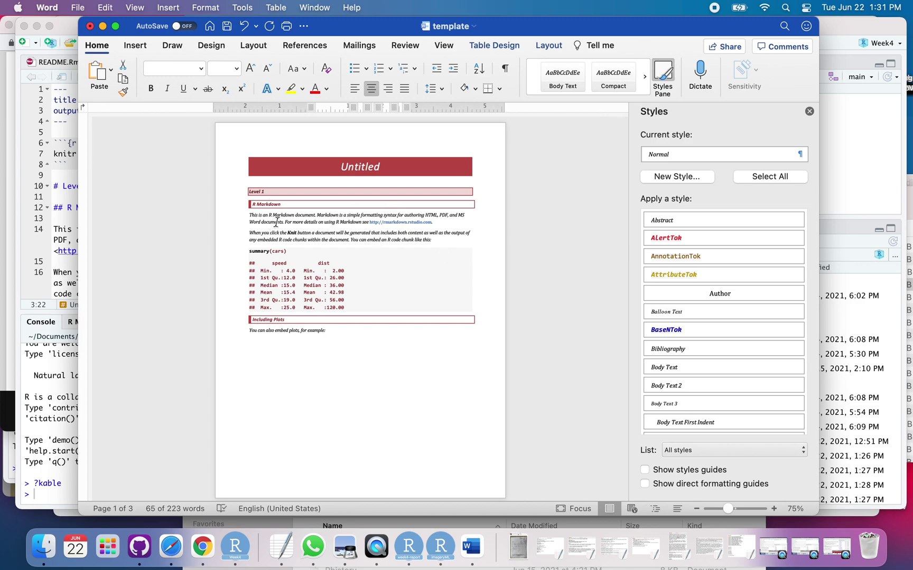
Step: Check the paragraph styles, then save template.dotx and close it
{"action": "left_click", "coordinate": [276, 221]}
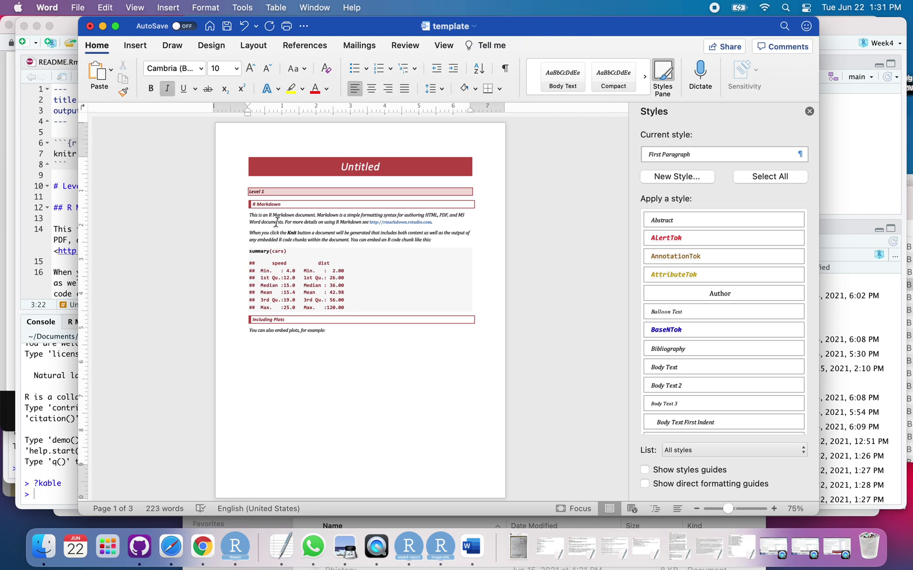
{"action": "left_click", "coordinate": [273, 240]}
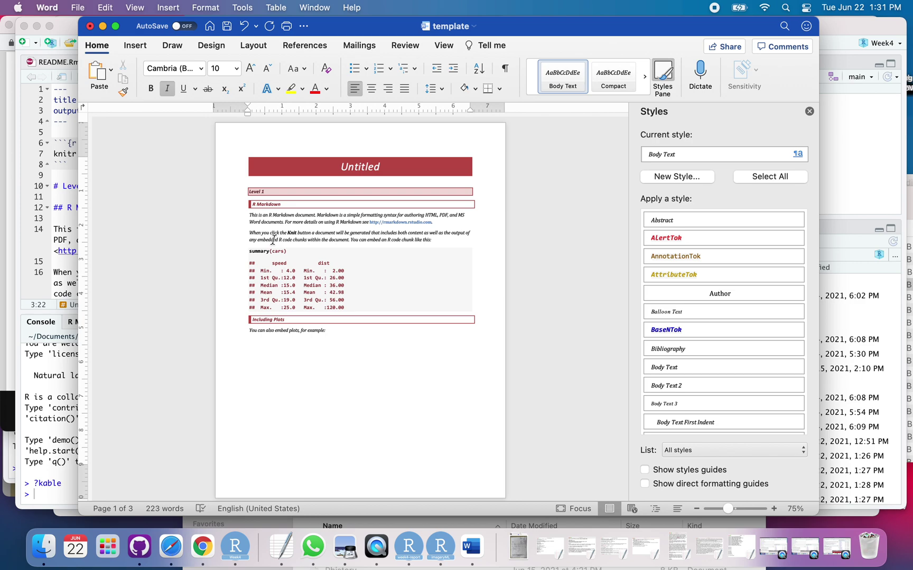
{"action": "scroll", "coordinate": [273, 240], "scroll_direction": "down", "scroll_amount": 15}
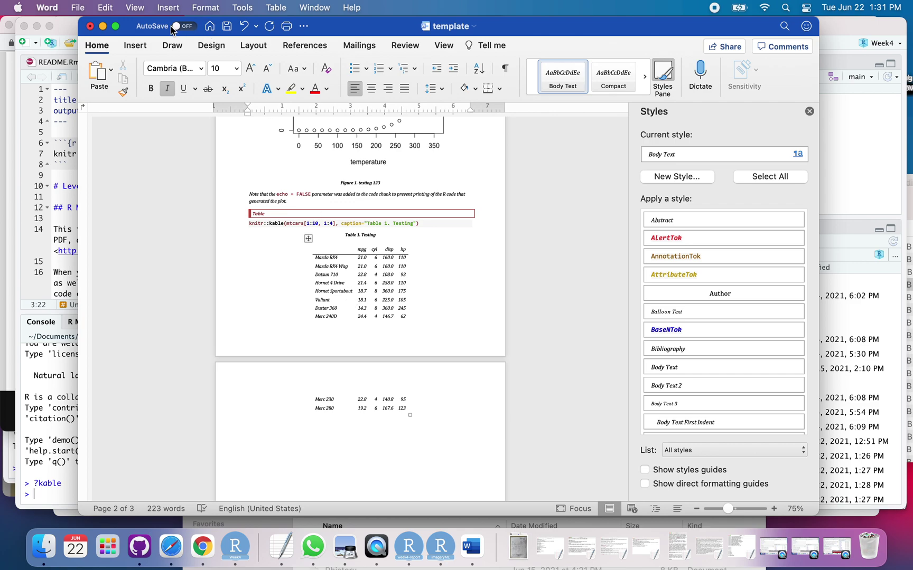
{"action": "left_click", "coordinate": [228, 27]}
{"action": "left_click", "coordinate": [89, 27]}
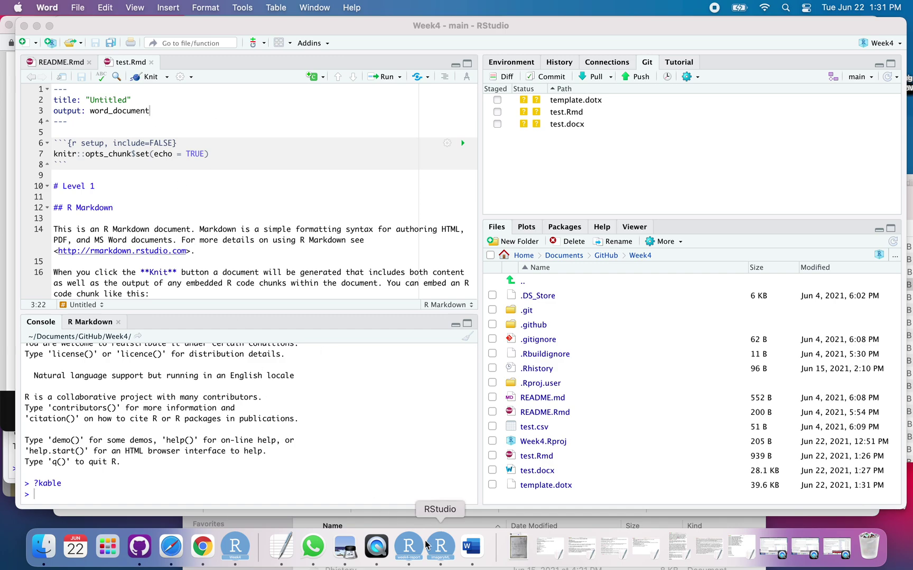
Step: Copy the output block containing reference_docx from week4-report's YAML header
{"action": "left_click", "coordinate": [412, 553]}
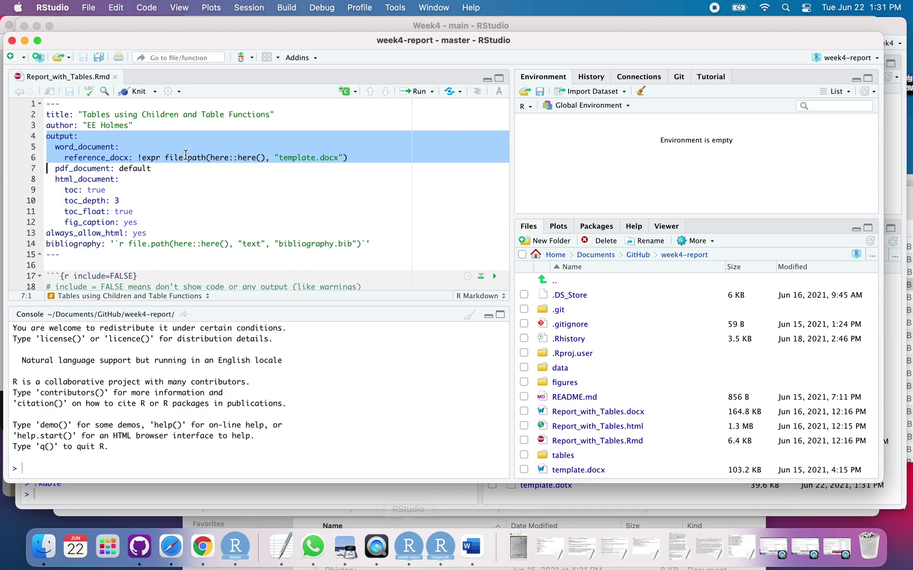
{"action": "left_click", "coordinate": [62, 142]}
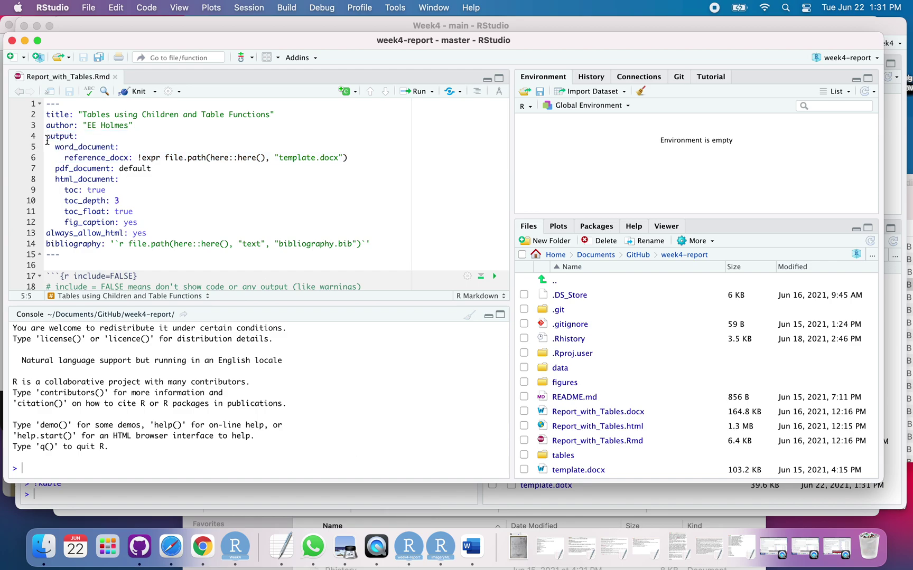
{"action": "left_click_drag", "start_coordinate": [45, 136], "coordinate": [43, 167]}
{"action": "key", "text": "super+c"}
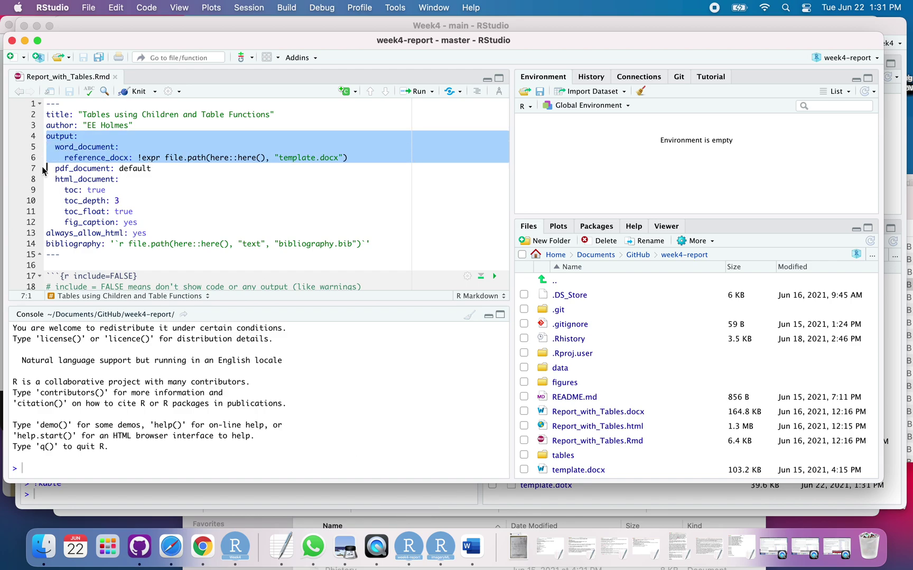
Step: Paste it over test.Rmd's 'output: word_document' line and set reference_docx to "template.dotx"
{"action": "left_click", "coordinate": [235, 547]}
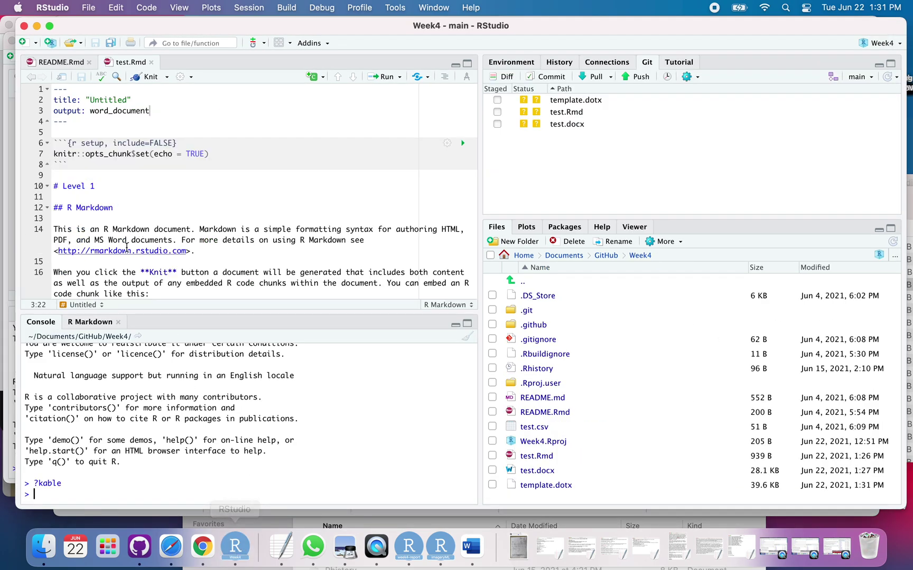
{"action": "left_click", "coordinate": [54, 112]}
{"action": "left_click_drag", "start_coordinate": [53, 117], "coordinate": [54, 121]}
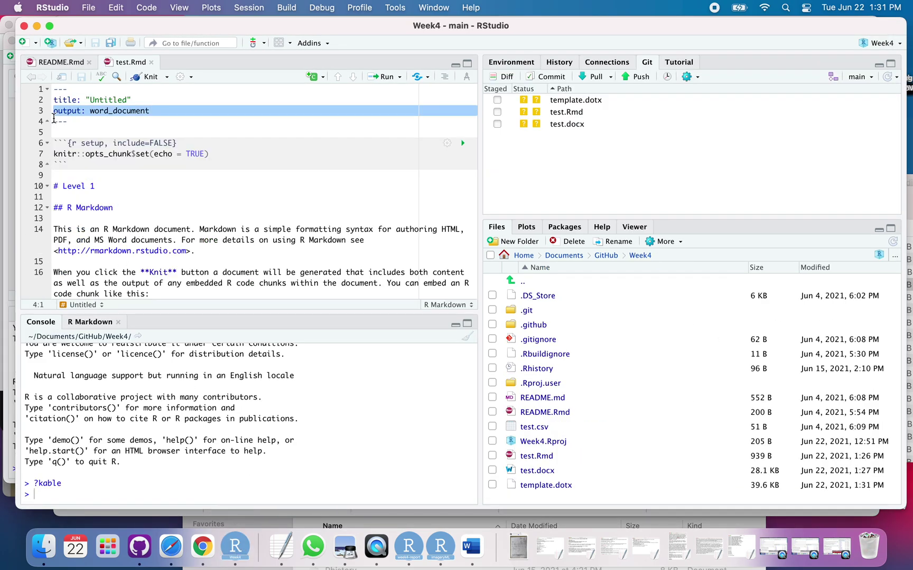
{"action": "key", "text": "super+v"}
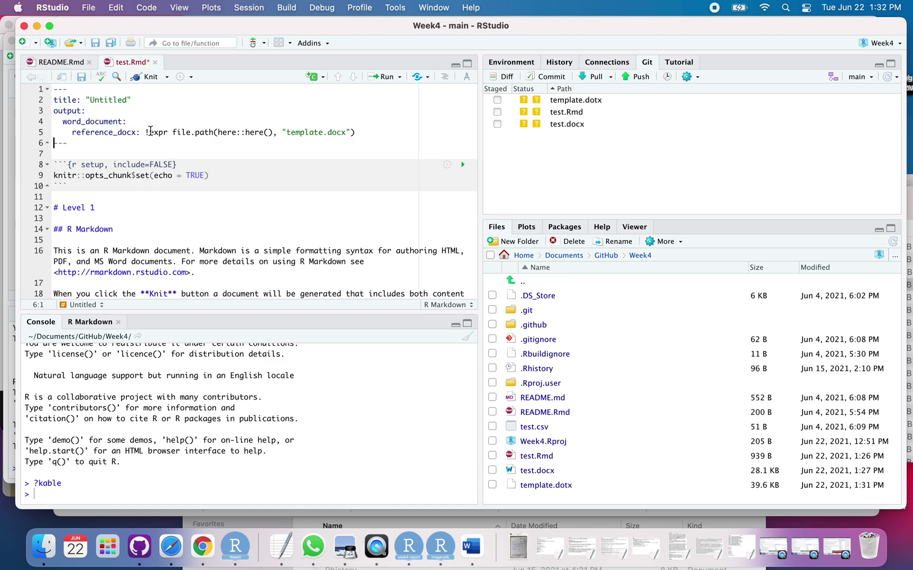
{"action": "left_click_drag", "start_coordinate": [146, 132], "coordinate": [361, 135]}
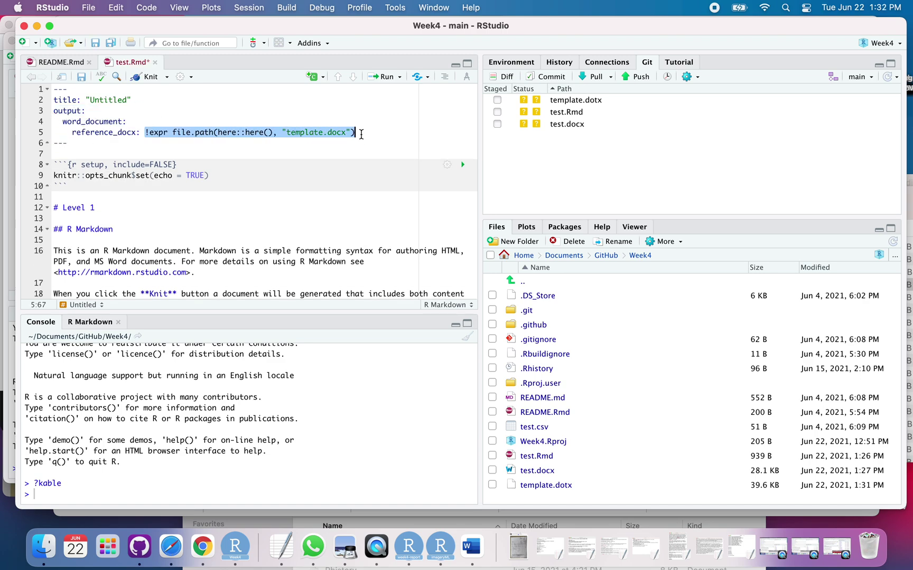
{"action": "key", "text": "BackSpace"}
{"action": "type", "text": "\"te"}
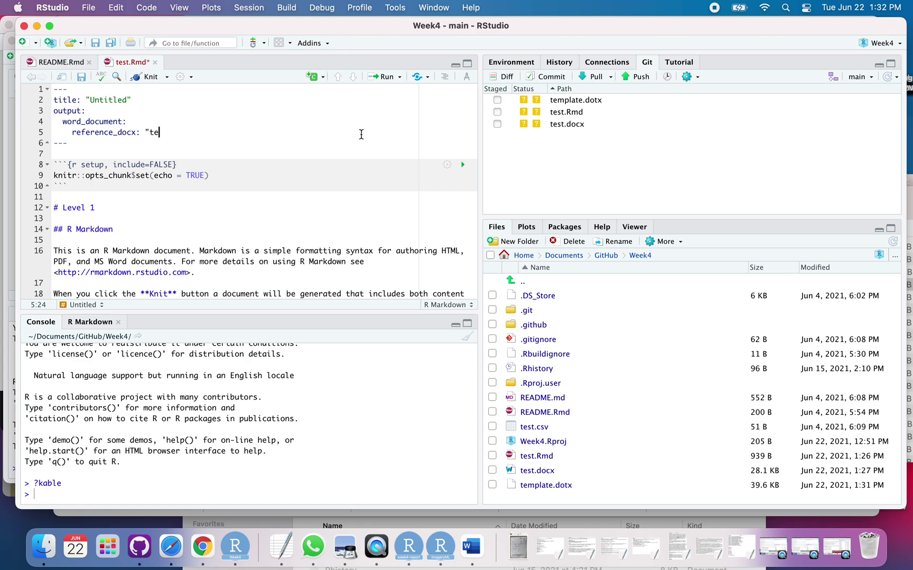
{"action": "type", "text": "mplate.dotx\""}
Step: Save and knit test.Rmd to Word, then scroll down to check the centred figure and table captions
{"action": "left_click", "coordinate": [81, 77]}
{"action": "left_click", "coordinate": [151, 78]}
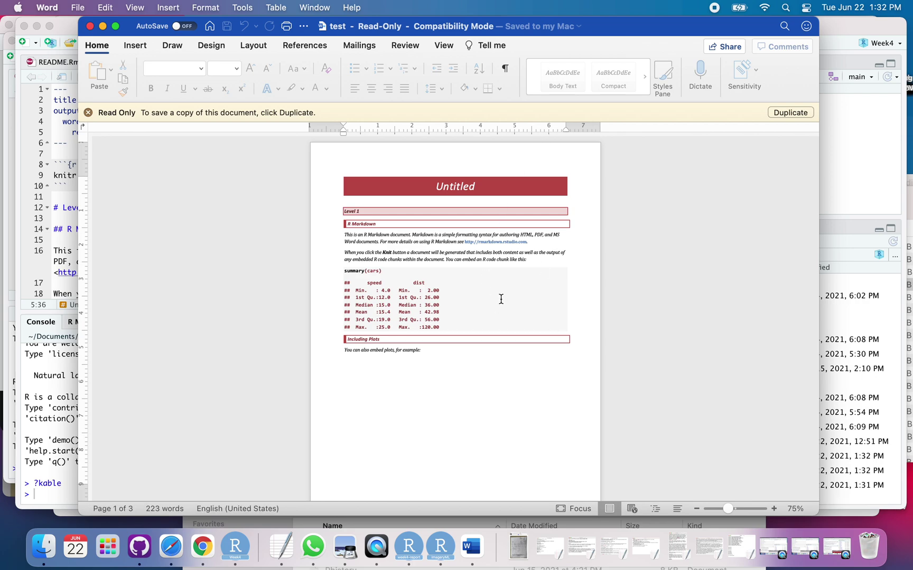
{"action": "scroll", "coordinate": [501, 299], "scroll_direction": "down", "scroll_amount": 15}
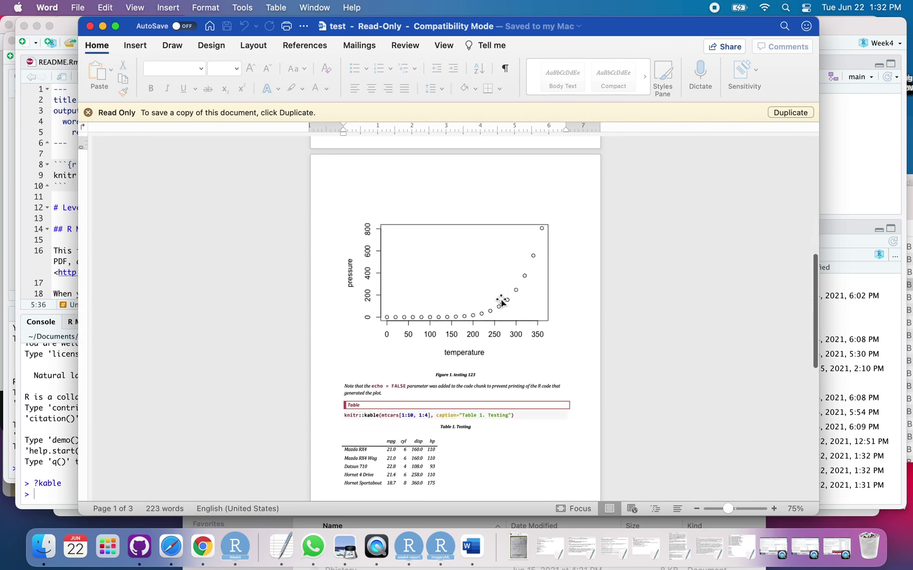
{"action": "scroll", "coordinate": [501, 299], "scroll_direction": "down", "scroll_amount": 2}
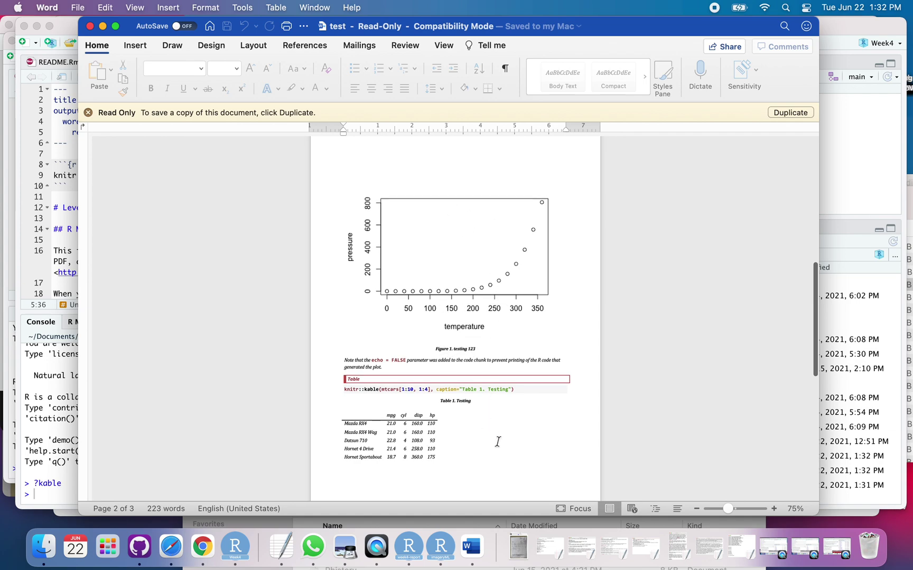
{"action": "scroll", "coordinate": [497, 441], "scroll_direction": "down", "scroll_amount": 5}
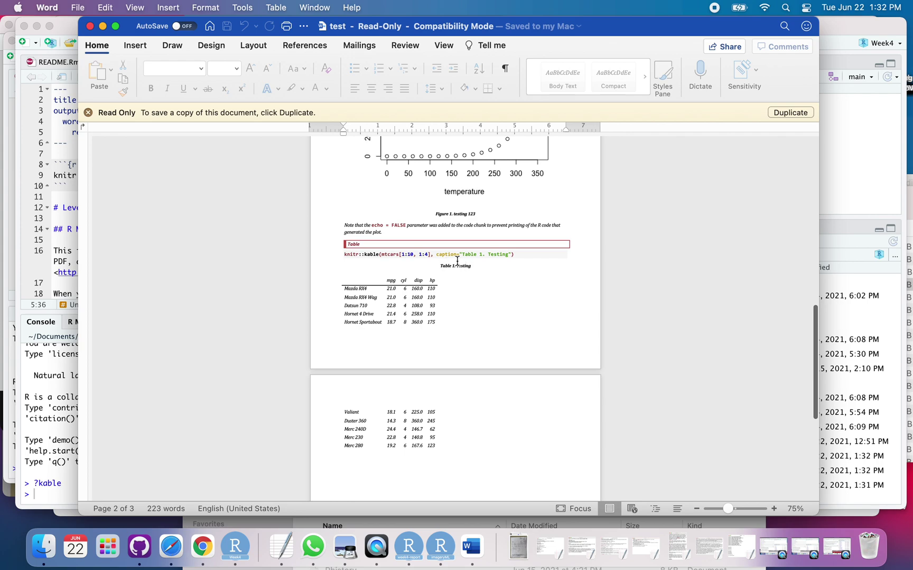